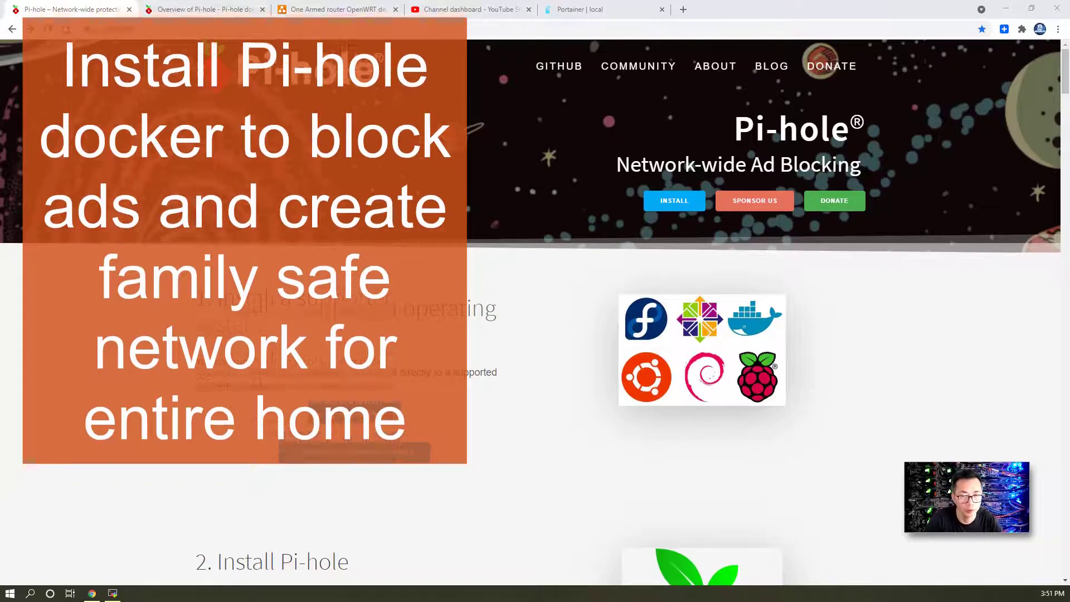
- Highlight the Easy-to-install, Lightweight and Free features, then move to the network topology diagram
left_click(225, 6)
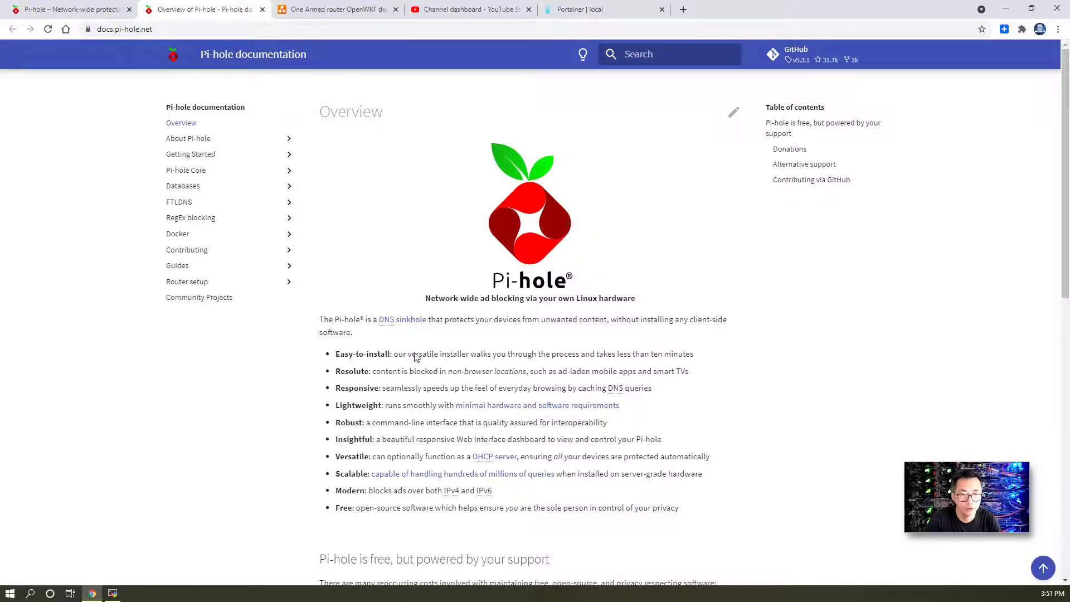
left_click_drag(393, 357, 335, 354)
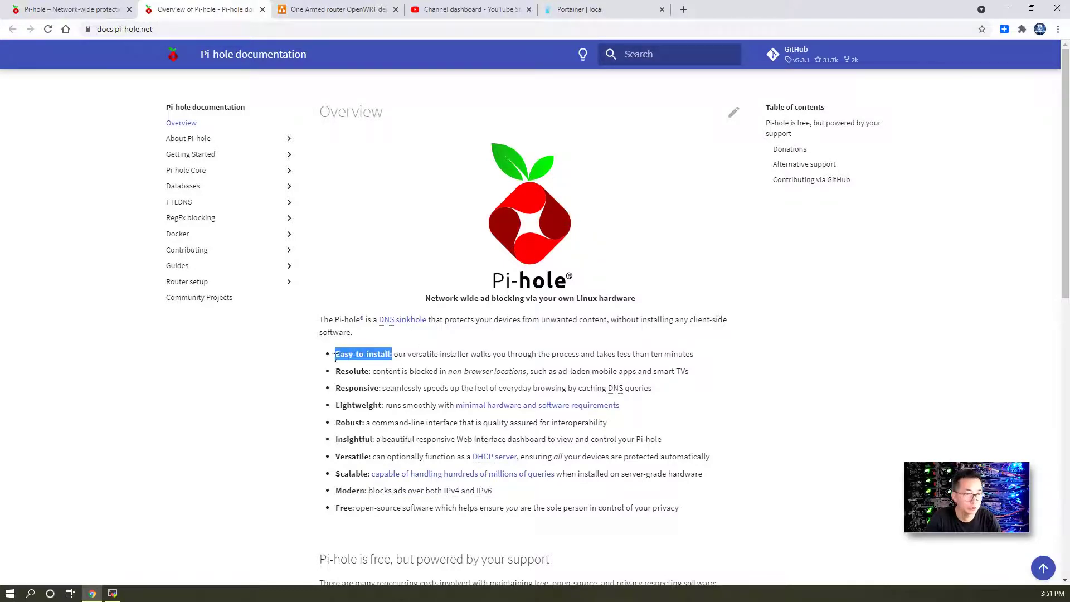
left_click_drag(386, 406, 335, 406)
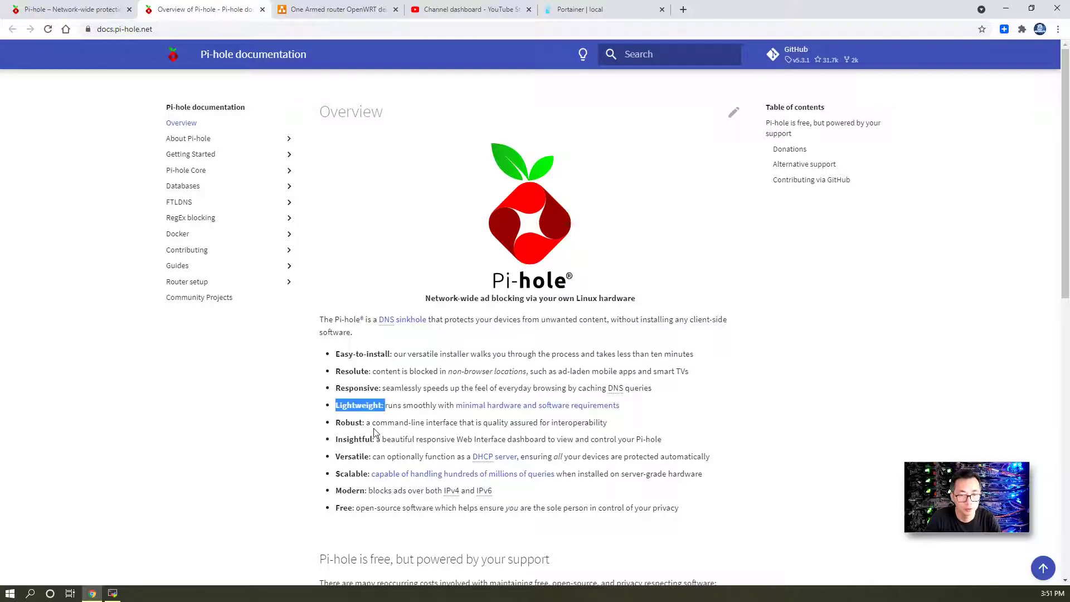
left_click_drag(358, 507, 335, 507)
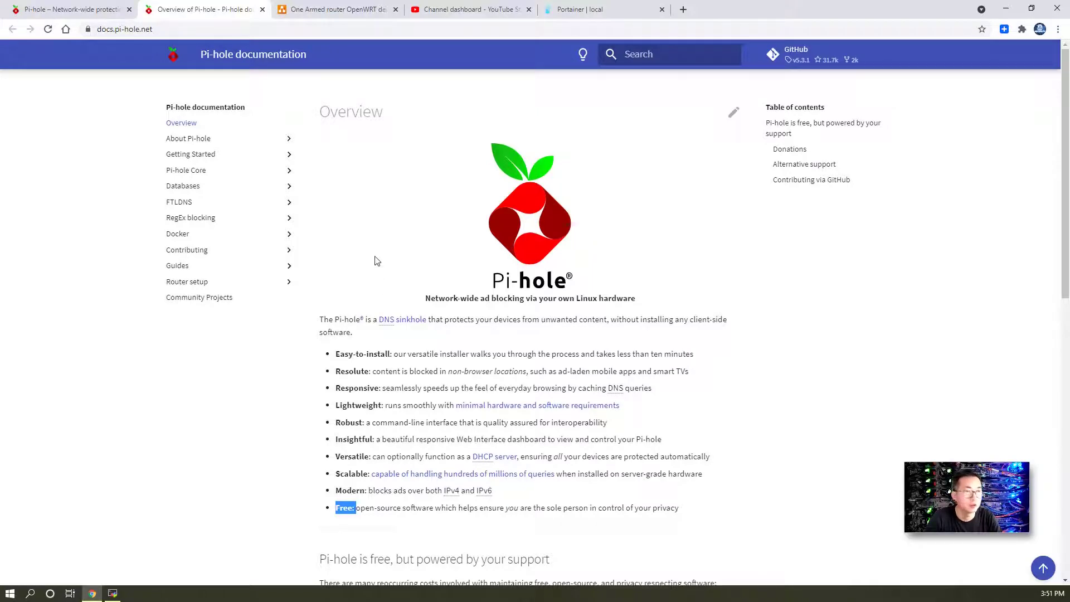
key("ctrl+Tab")
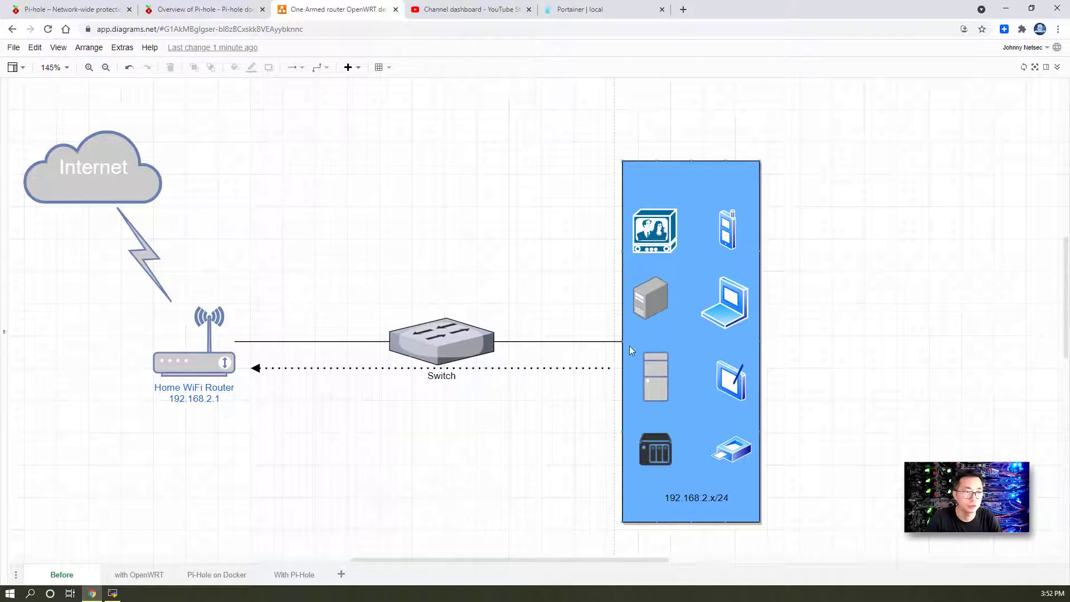
- Show the 'with OpenWRT' page with the Docker Host at 192.168.2.11 and OpenWRT at 192.168.2.65
left_click(152, 574)
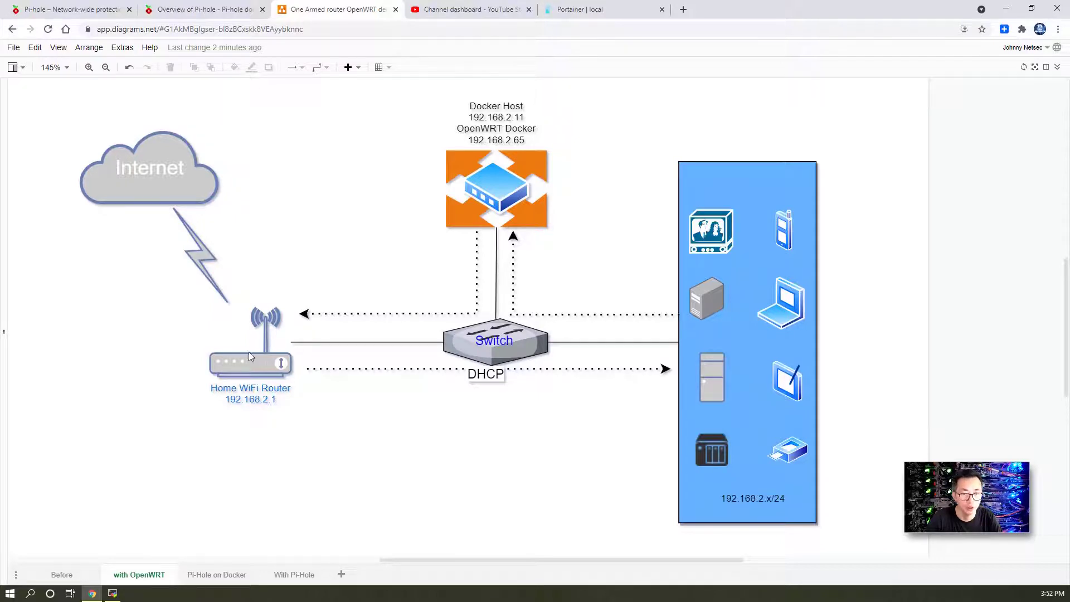
- On the Pi-Hole on Docker page, point out the Pi-hole container, OpenDNS upstream and Network Traffic link
left_click(222, 574)
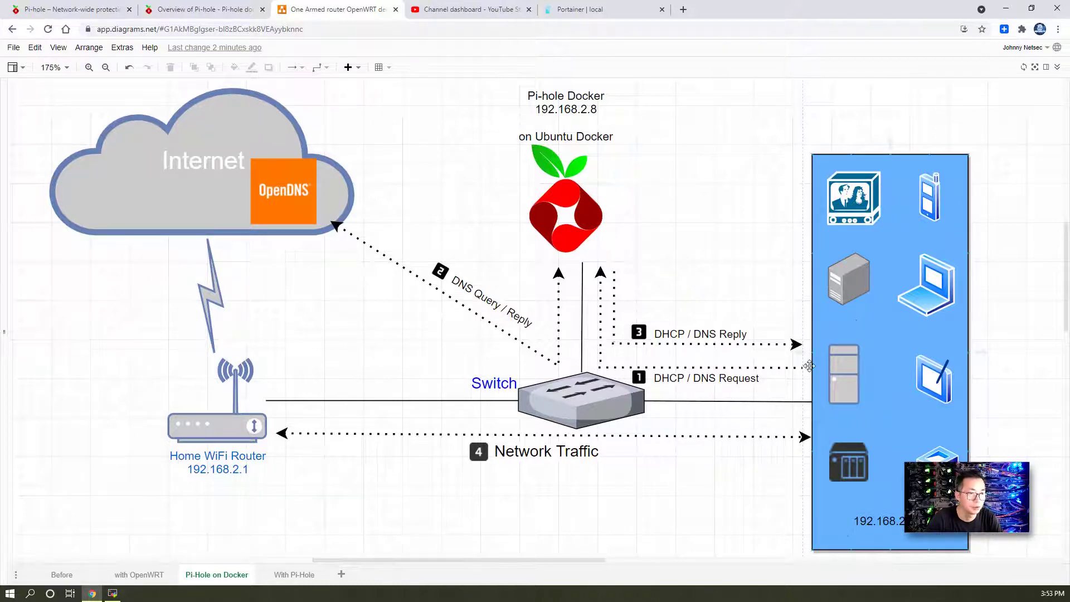
left_click(601, 195)
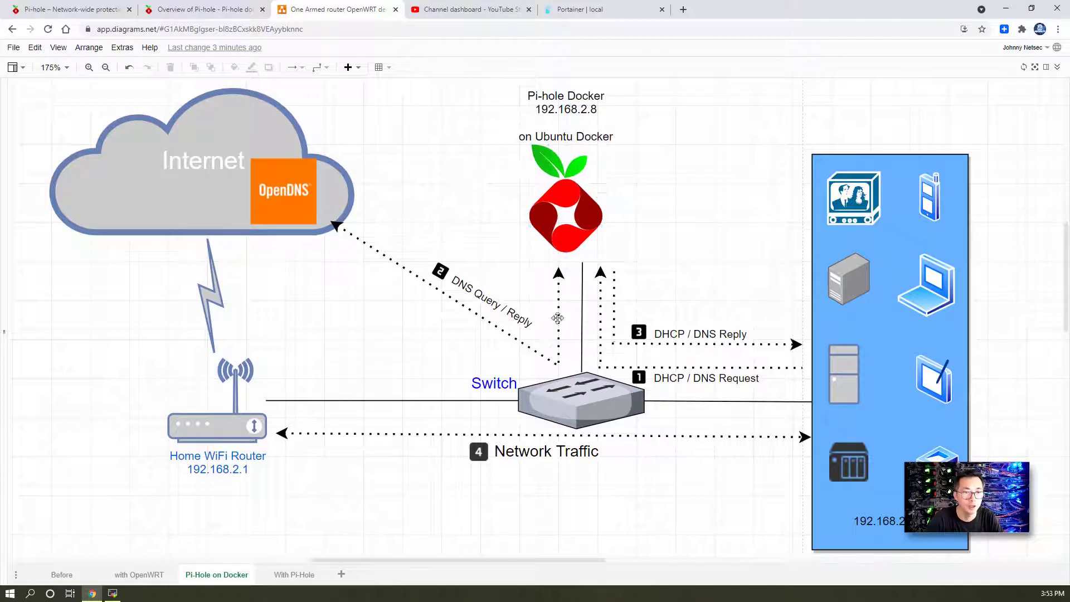
left_click(266, 222)
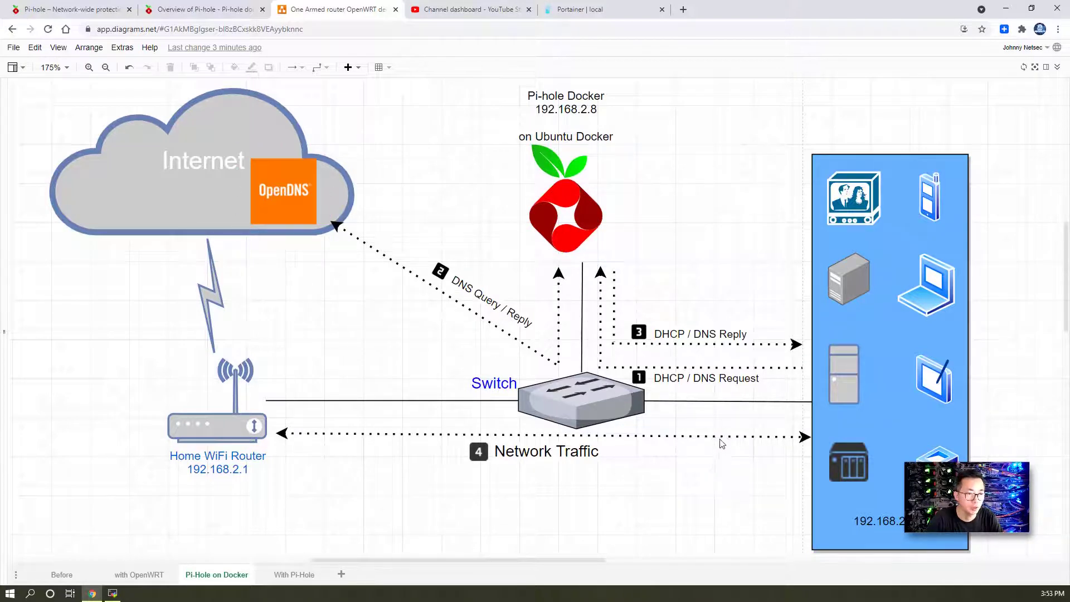
left_click(718, 437)
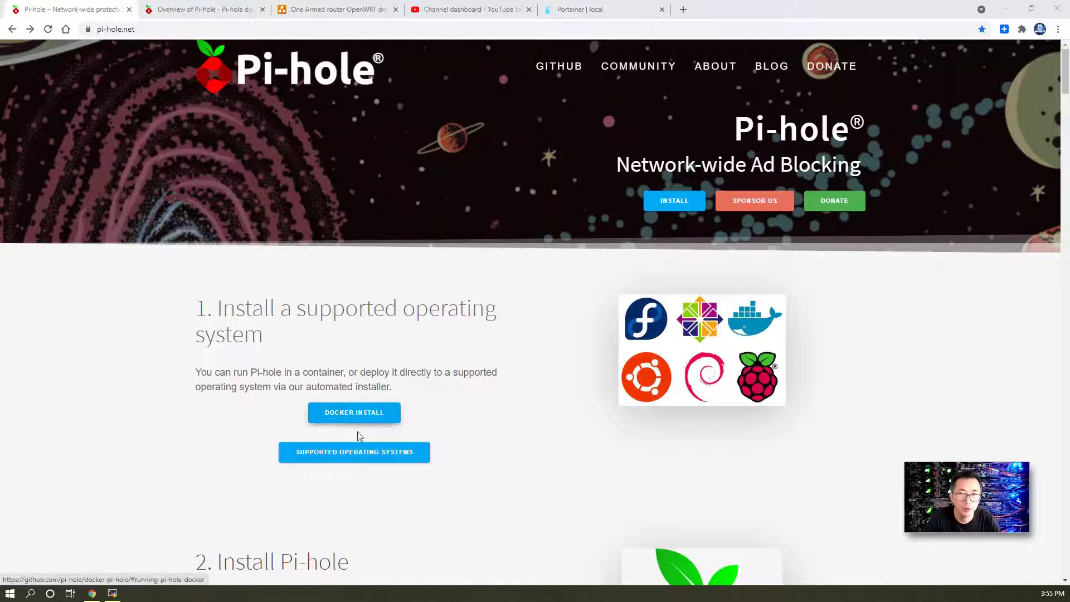
- Open the docker-pi-hole install README at its Quick Start section
left_click(345, 421)
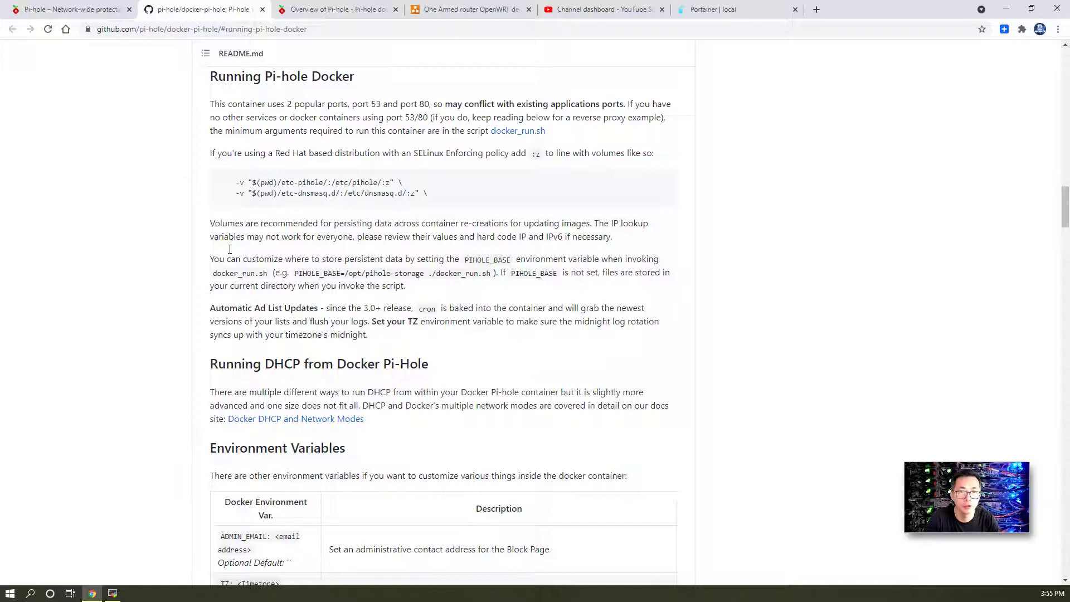
scroll(229, 249, "up", 10)
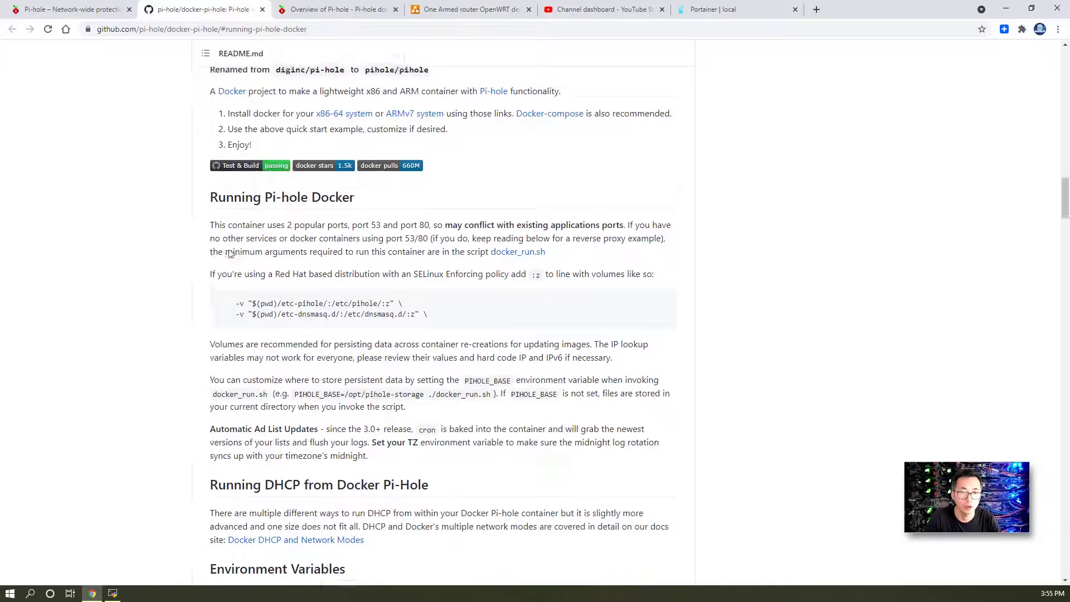
scroll(230, 252, "up", 4)
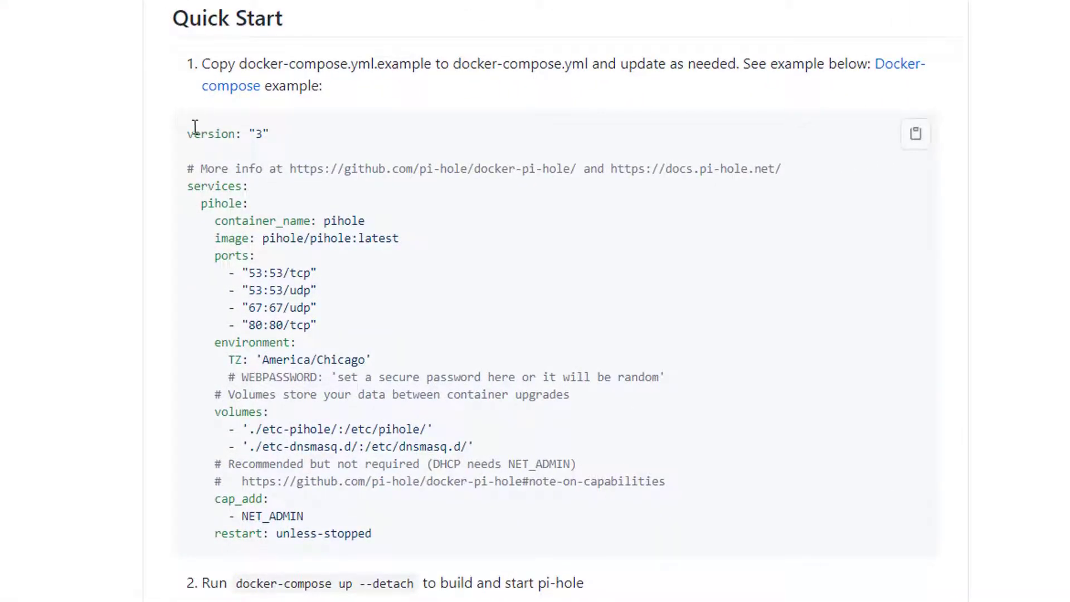
- Select the docker-compose example and the docker-compose up command, then scroll down to the running notes
left_click_drag(188, 134, 578, 553)
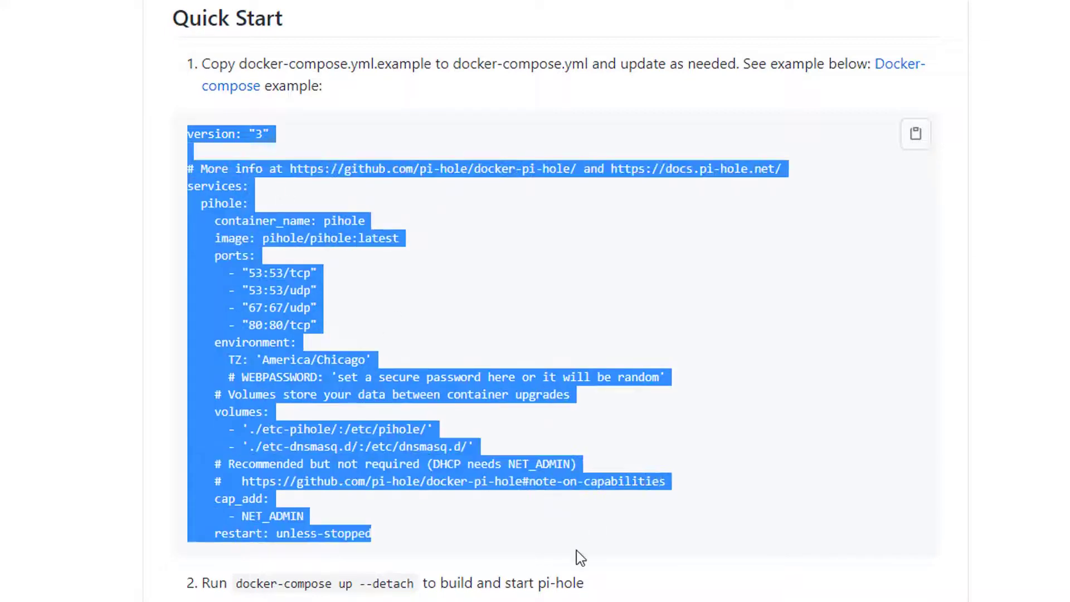
left_click(182, 131)
left_click_drag(399, 523, 188, 130)
left_click_drag(236, 583, 357, 584)
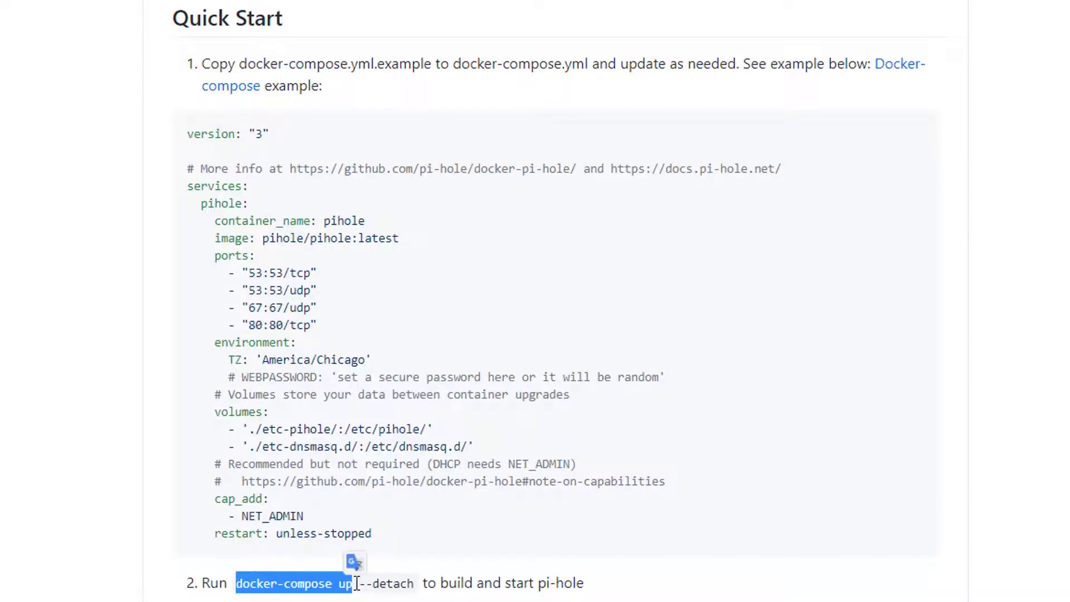
scroll(334, 530, "down", 2)
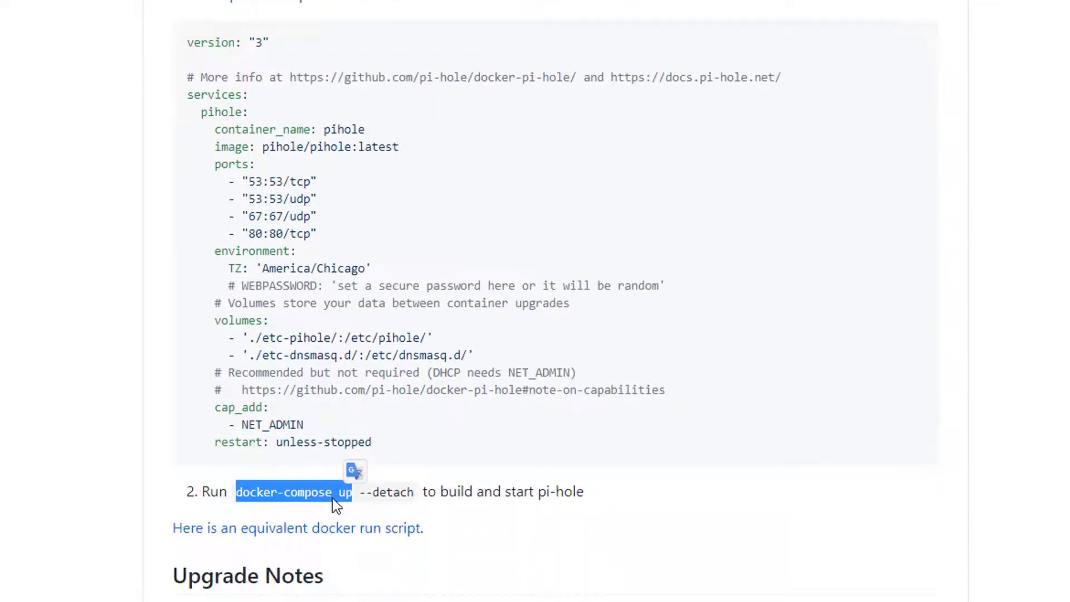
scroll(332, 496, "down", 6)
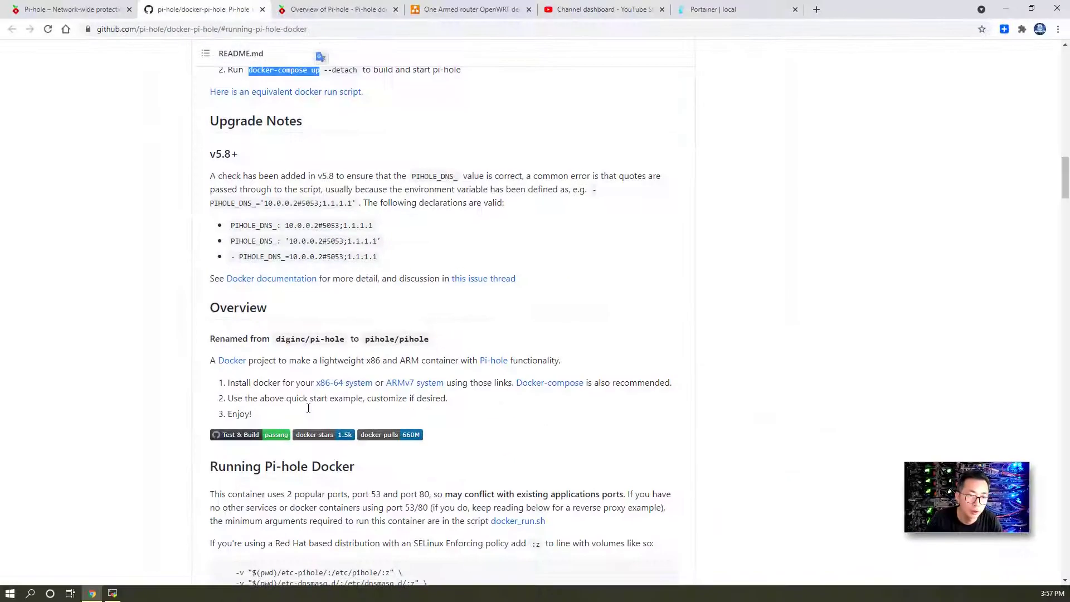
scroll(308, 409, "down", 6)
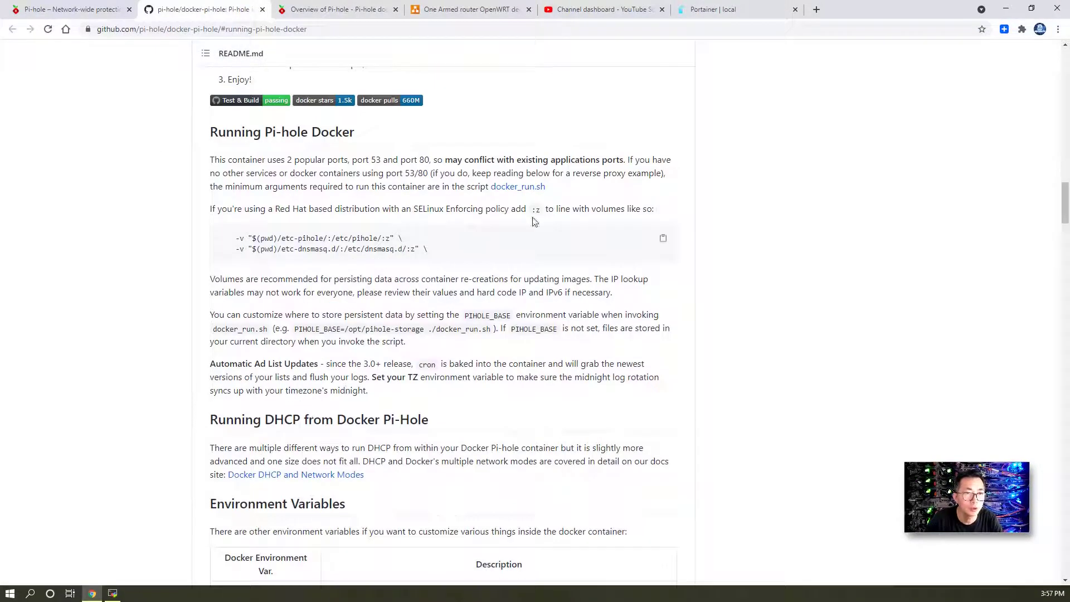
- Copy the whole 39-line docker_run.sh script from the docker-pi-hole repository
left_click(539, 187)
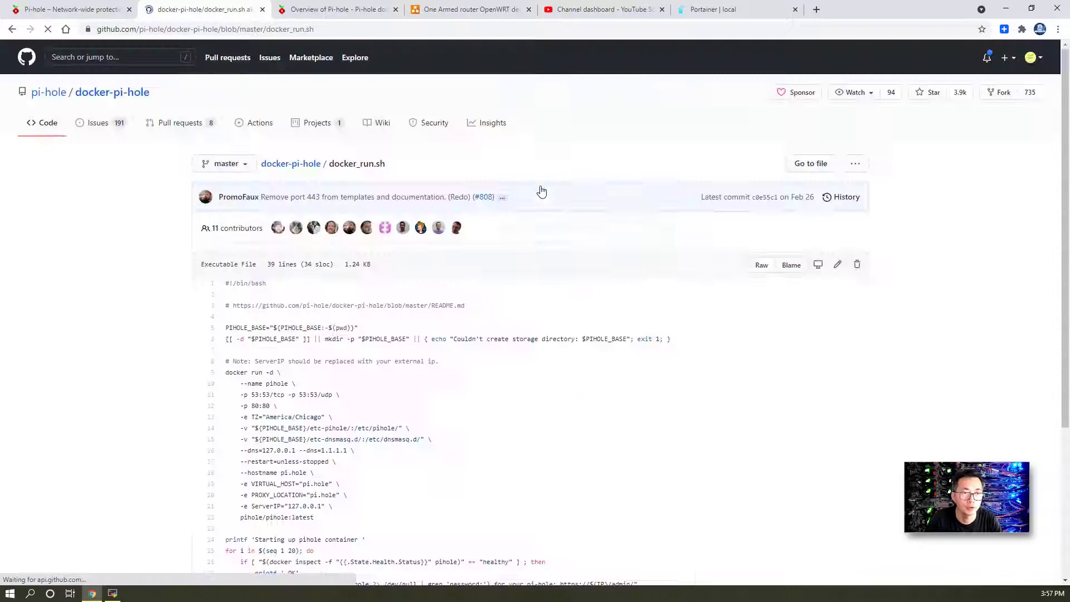
scroll(398, 329, "down", 5)
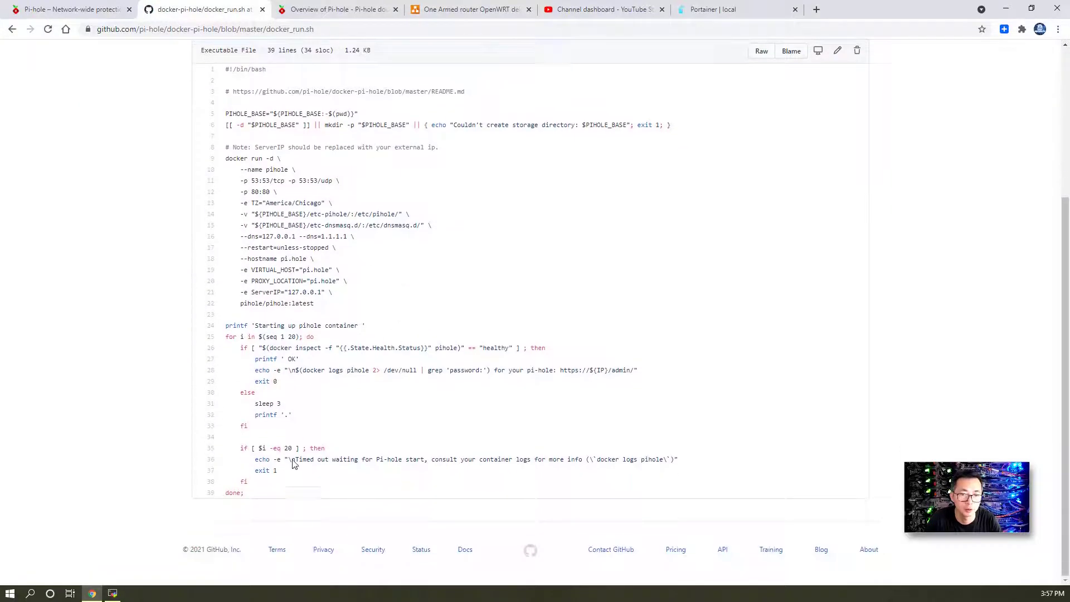
left_click_drag(273, 496, 221, 77)
scroll(312, 251, "up", 3)
right_click(271, 234)
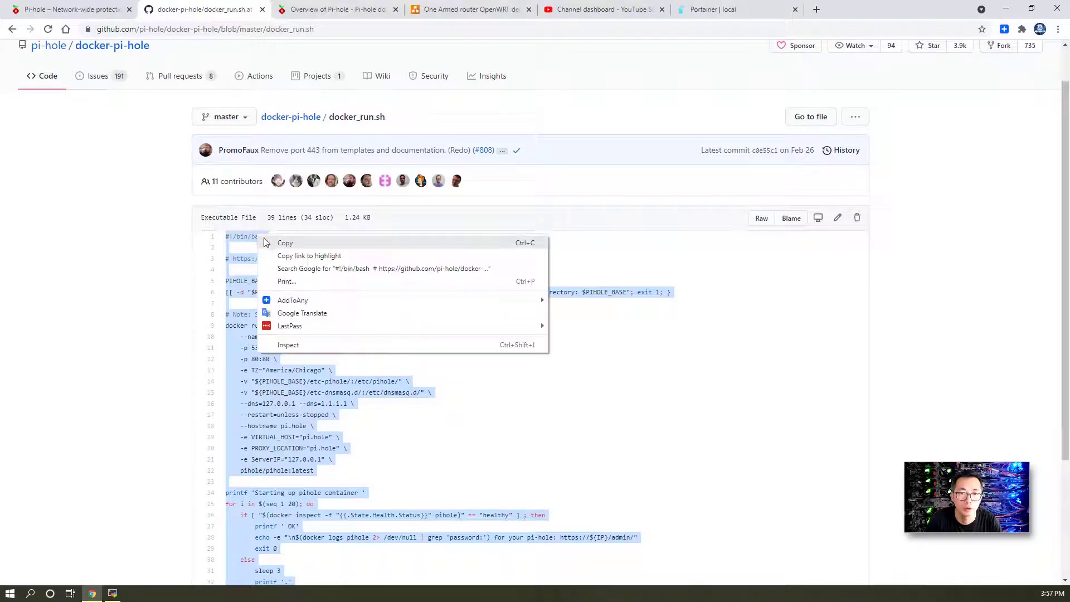
left_click(286, 242)
scroll(340, 446, "down", 3)
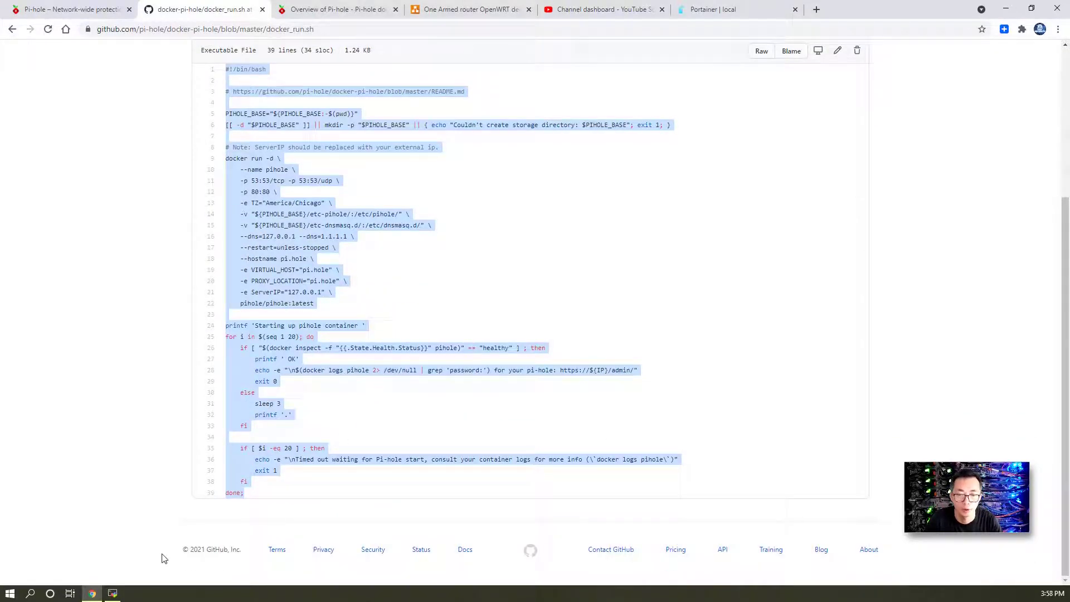
- Restart the SSH session and run docker ps as root, showing only portainer running
left_click(114, 594)
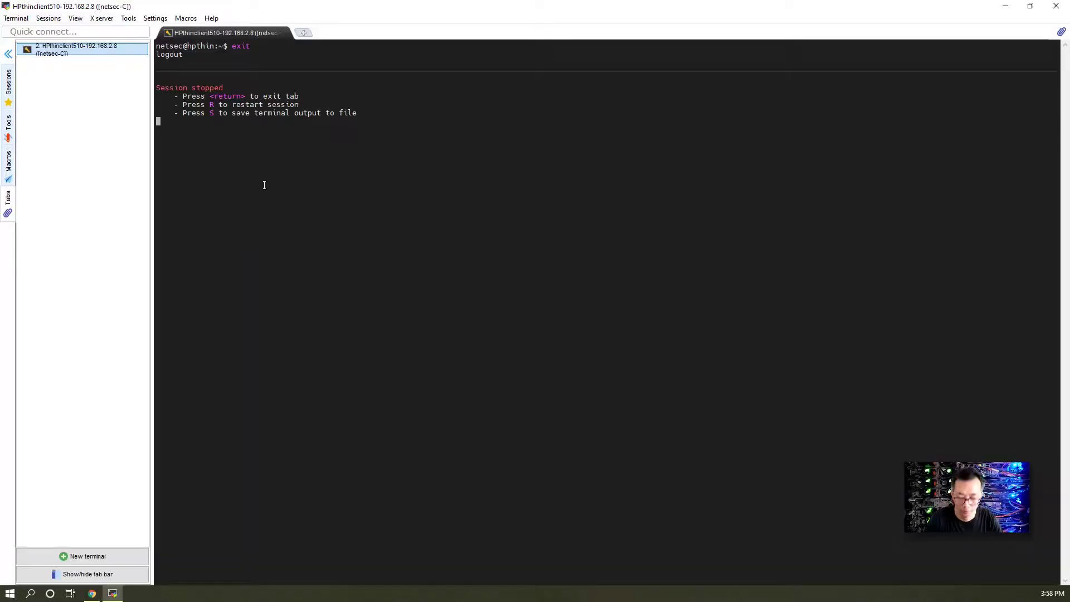
key("r")
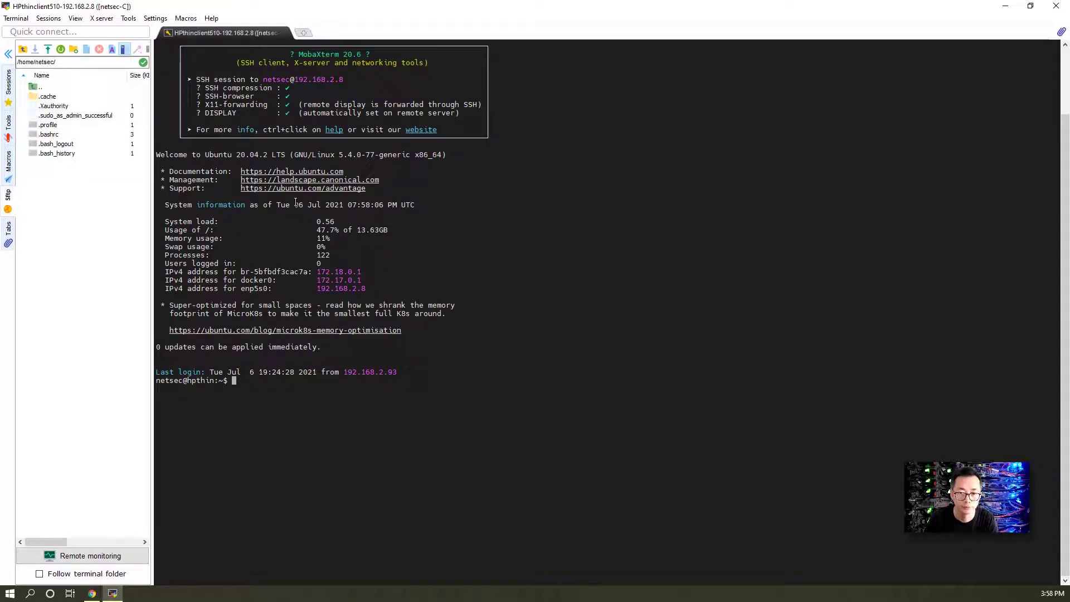
type("docker ps")
key("Return")
type("sudo -i")
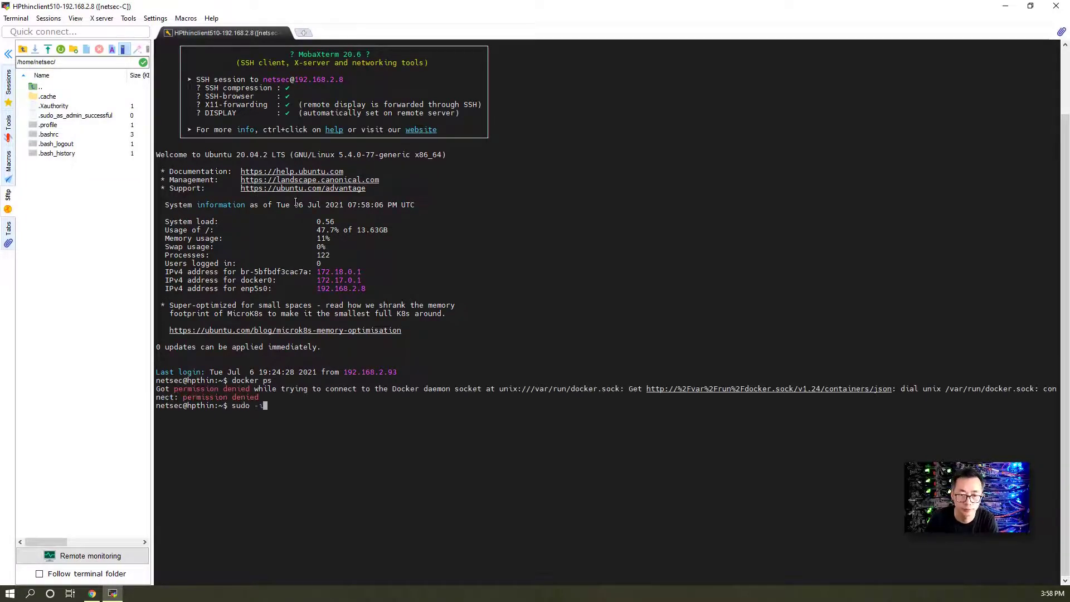
key("Return")
key("Return")
type("docker ps")
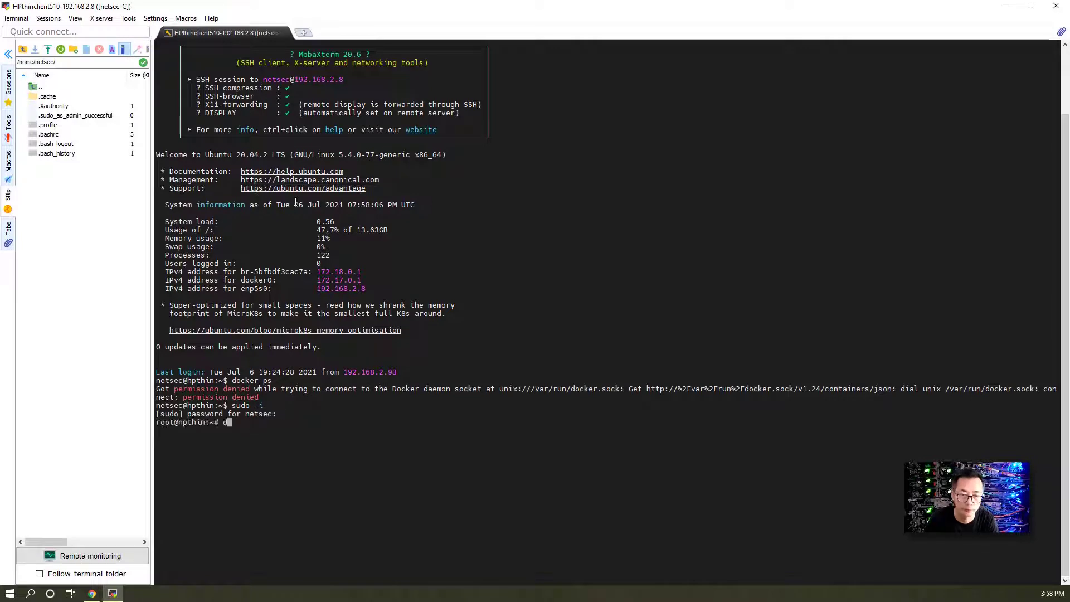
key("Return")
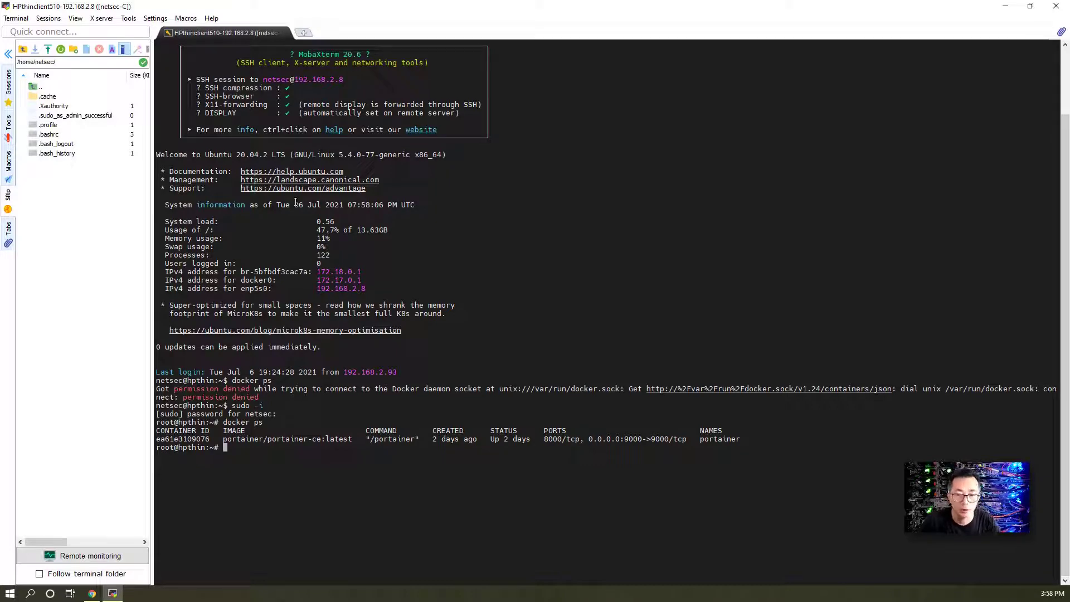
left_click(92, 593)
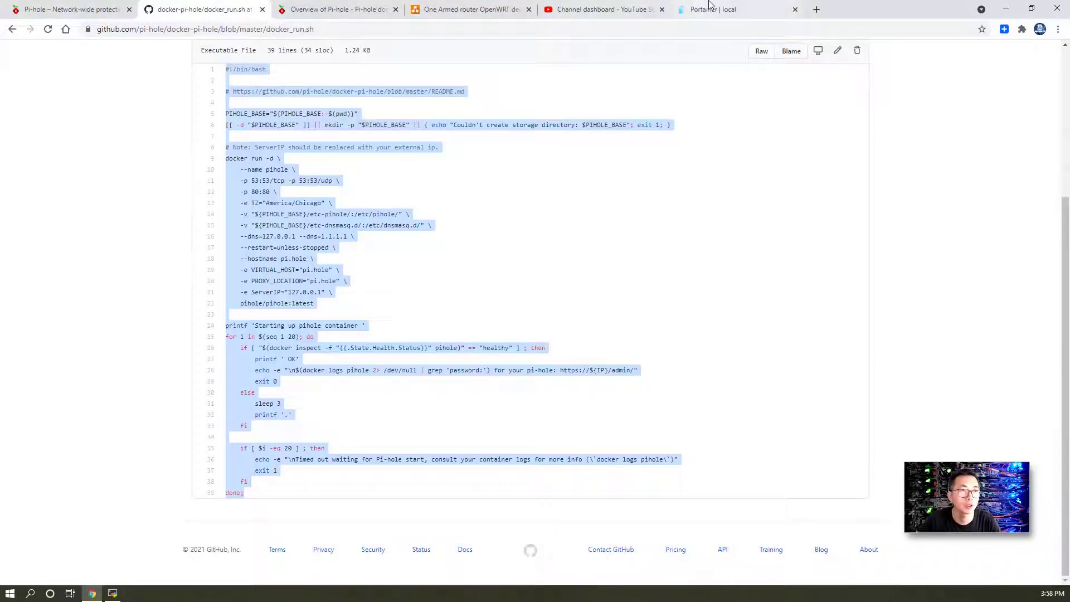
- Log in to Portainer as admin with the account password
left_click(709, 7)
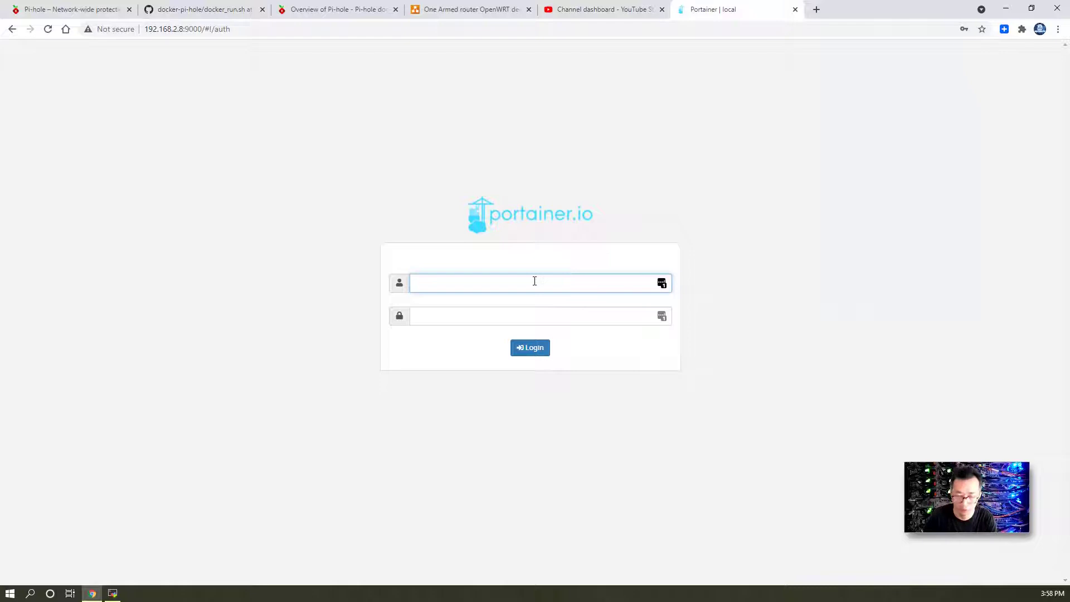
type("admin")
key("Tab")
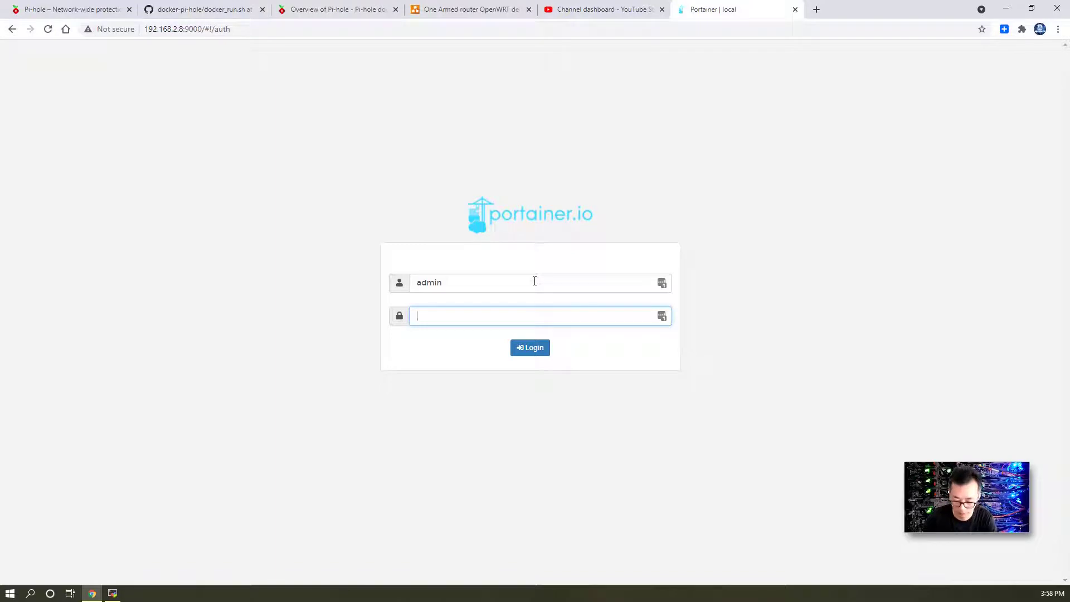
type("******")
key("Return")
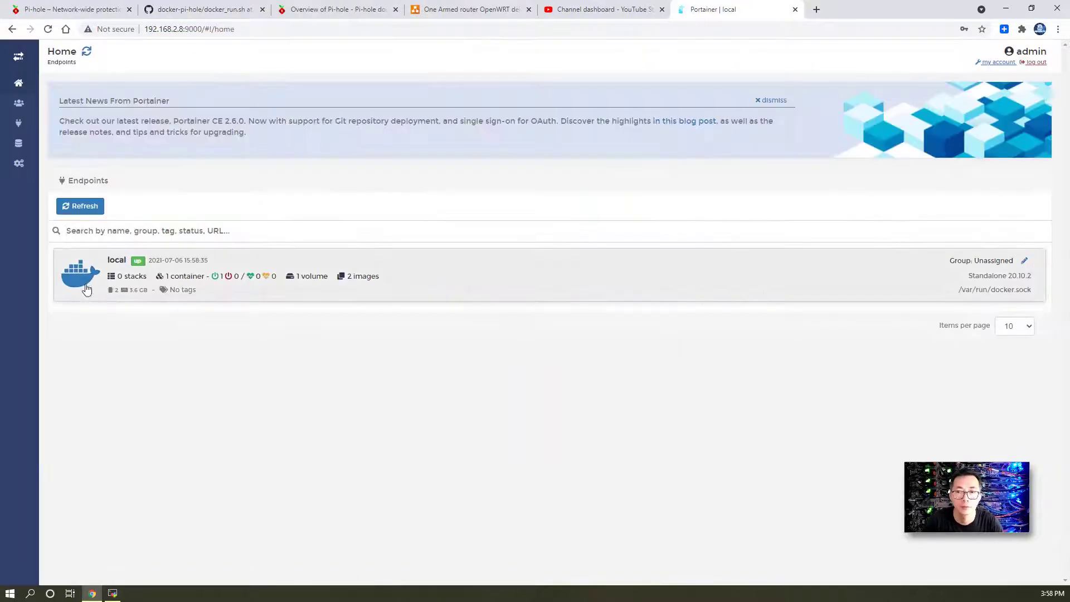
- Open the local endpoint's container list, which shows only portainer running
left_click(87, 289)
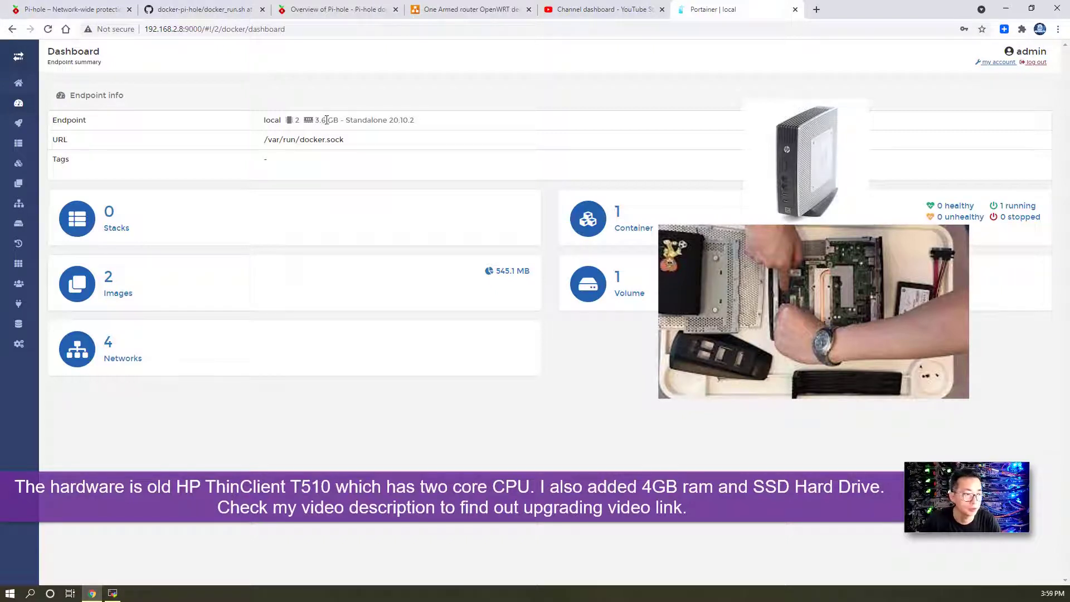
left_click(583, 224)
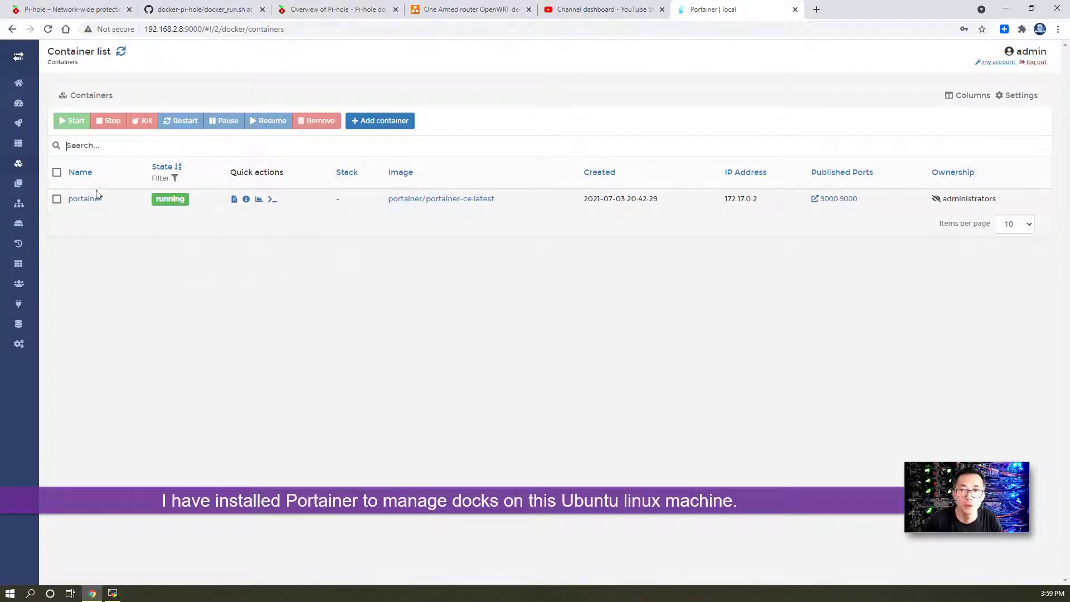
left_click(113, 592)
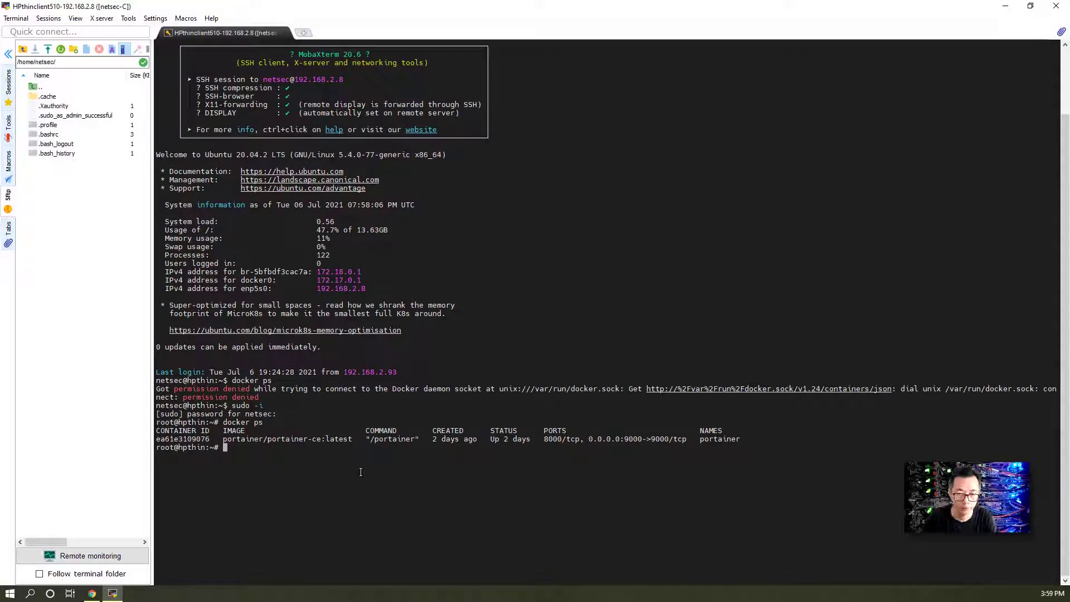
- Open docker_run.sh in nano and paste in the copied Pi-hole script
type("nao")
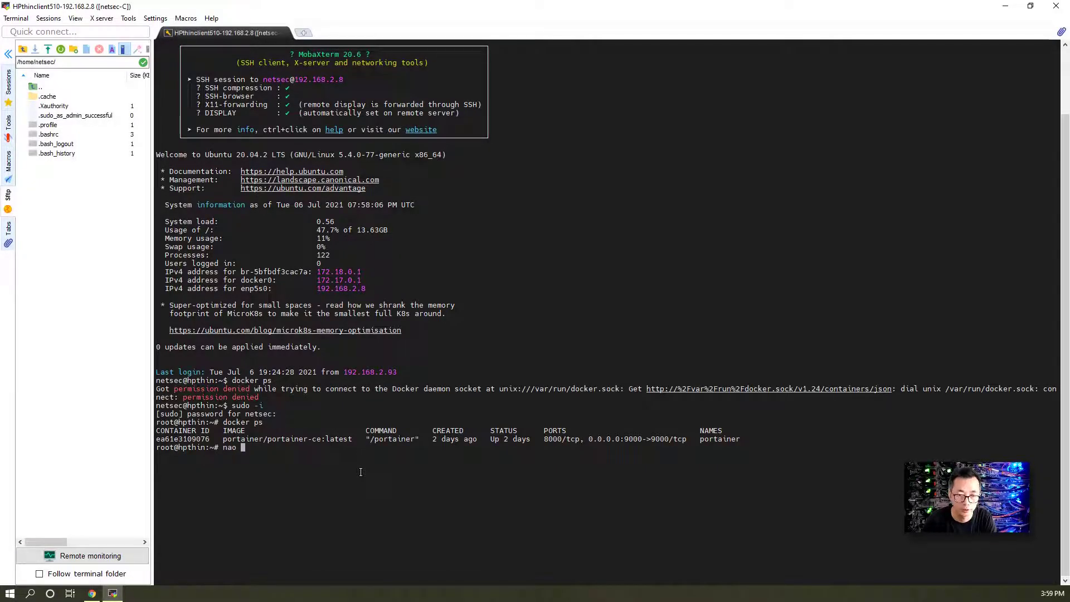
key("BackSpace")
key("BackSpace")
type("no")
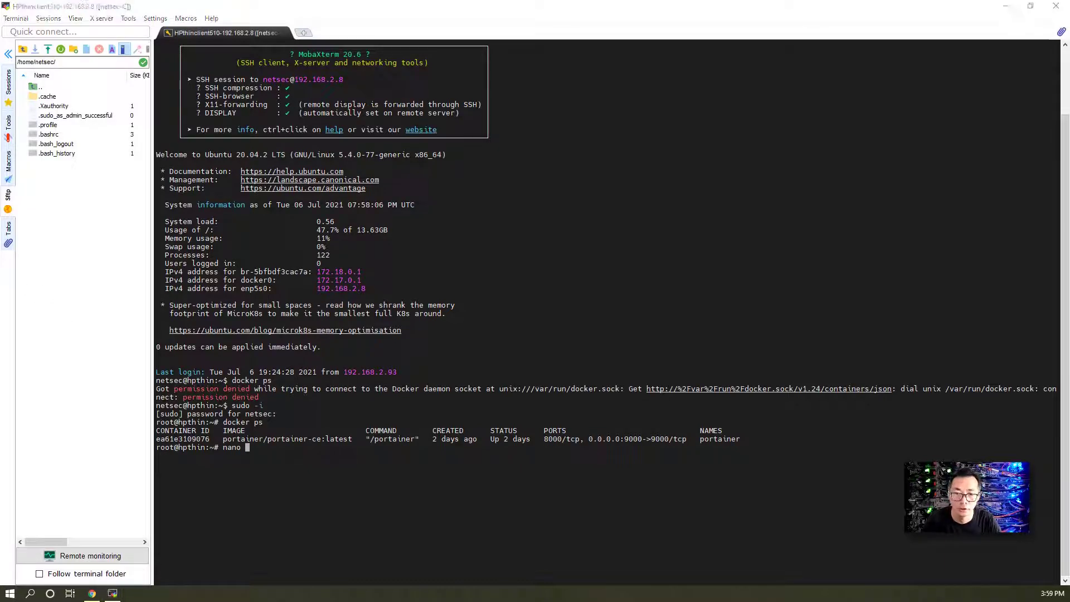
left_click(292, 408)
type("do")
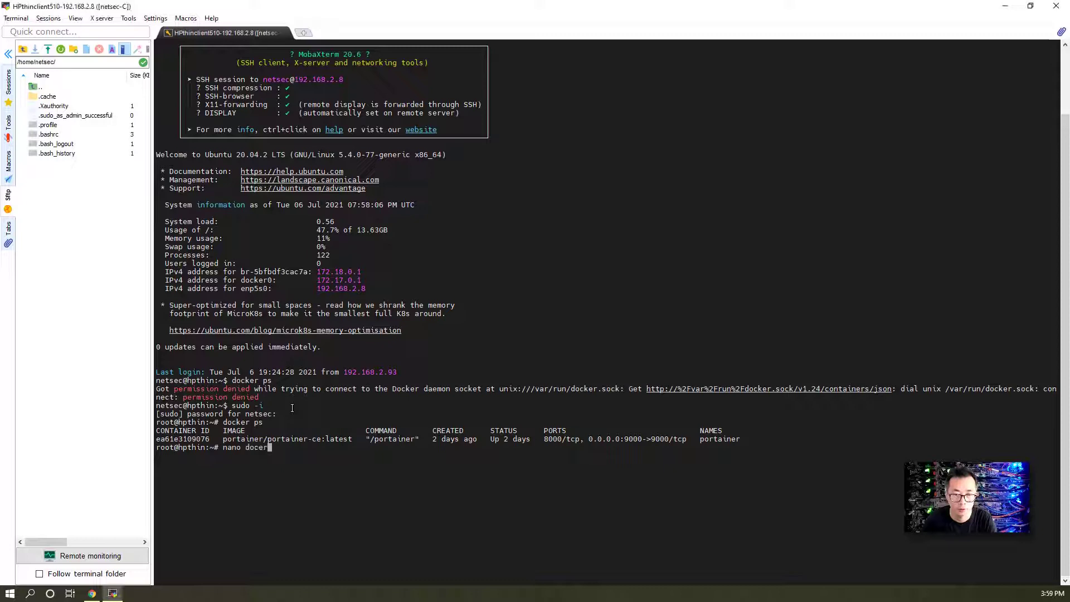
type("cker")
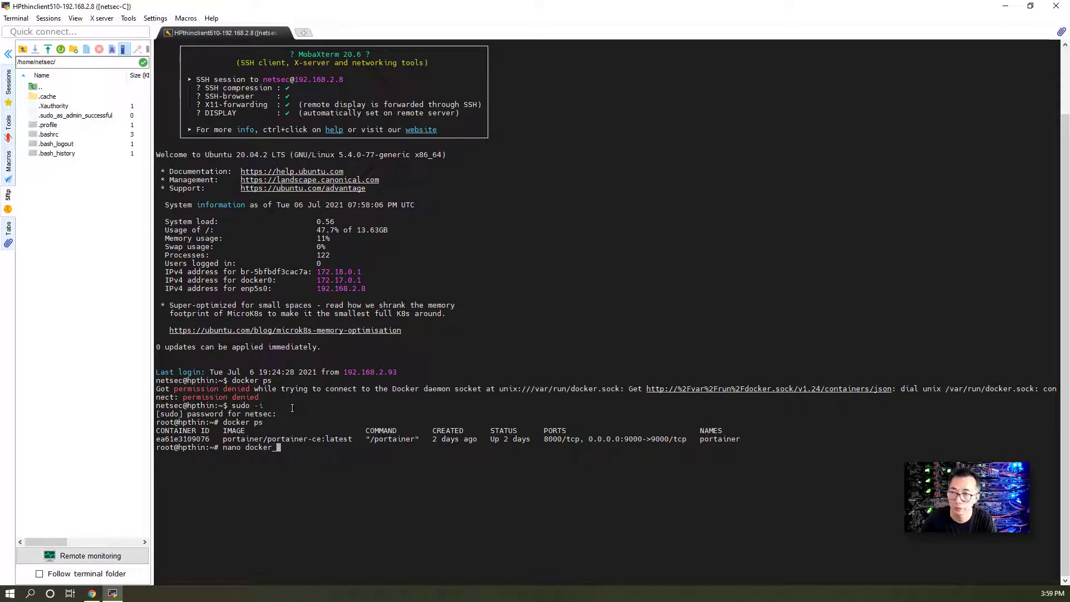
type("_run.sh")
key("Return")
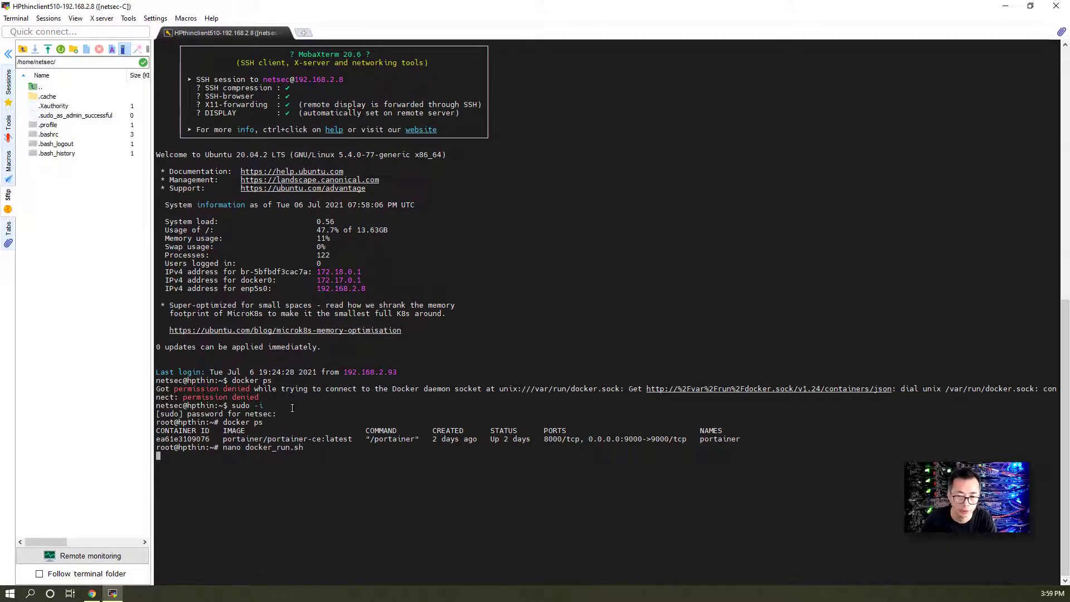
right_click(294, 68)
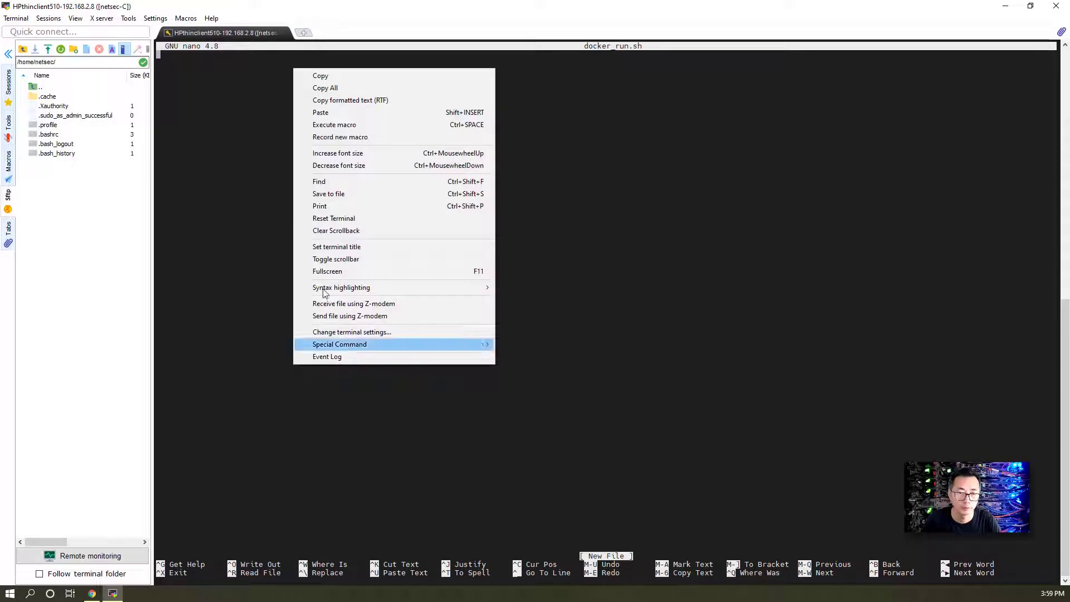
left_click(362, 114)
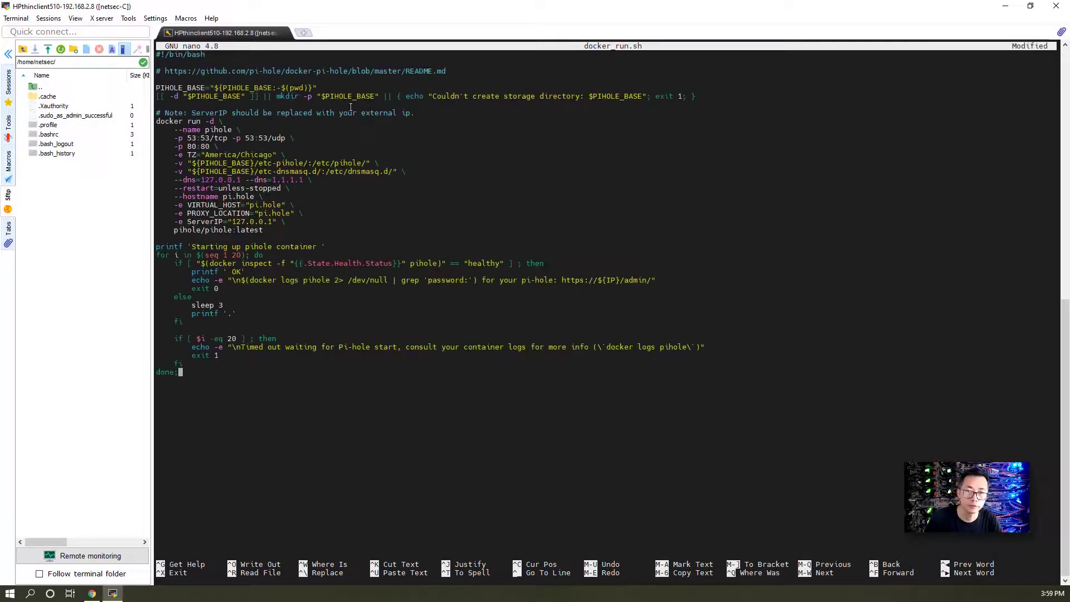
- Check the paste against the GitHub source, then save docker_run.sh and exit nano
left_click(92, 593)
left_click(81, 8)
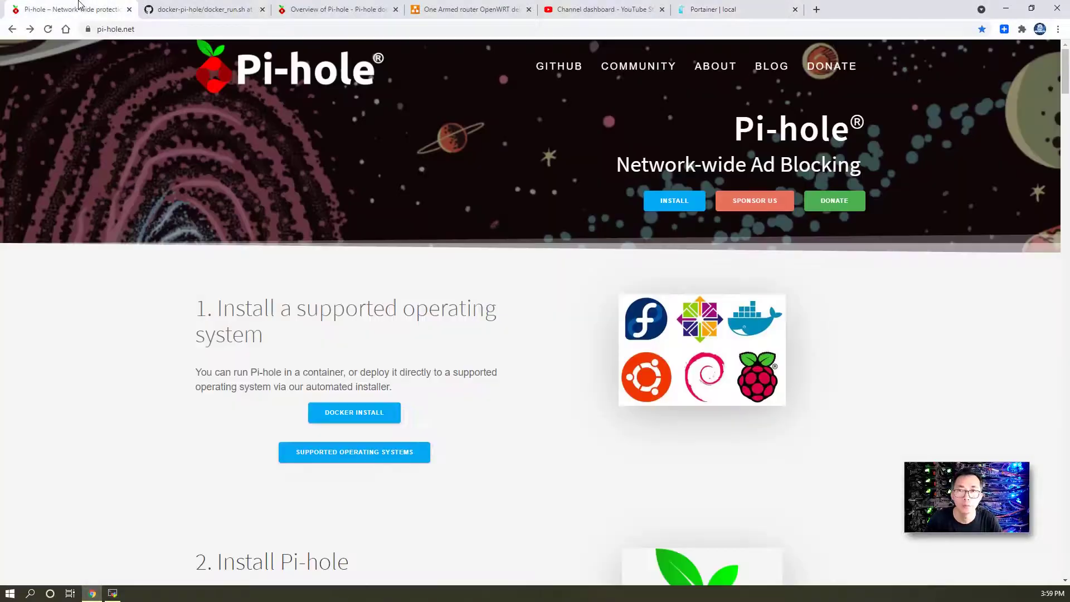
left_click(186, 7)
scroll(310, 266, "up", 2)
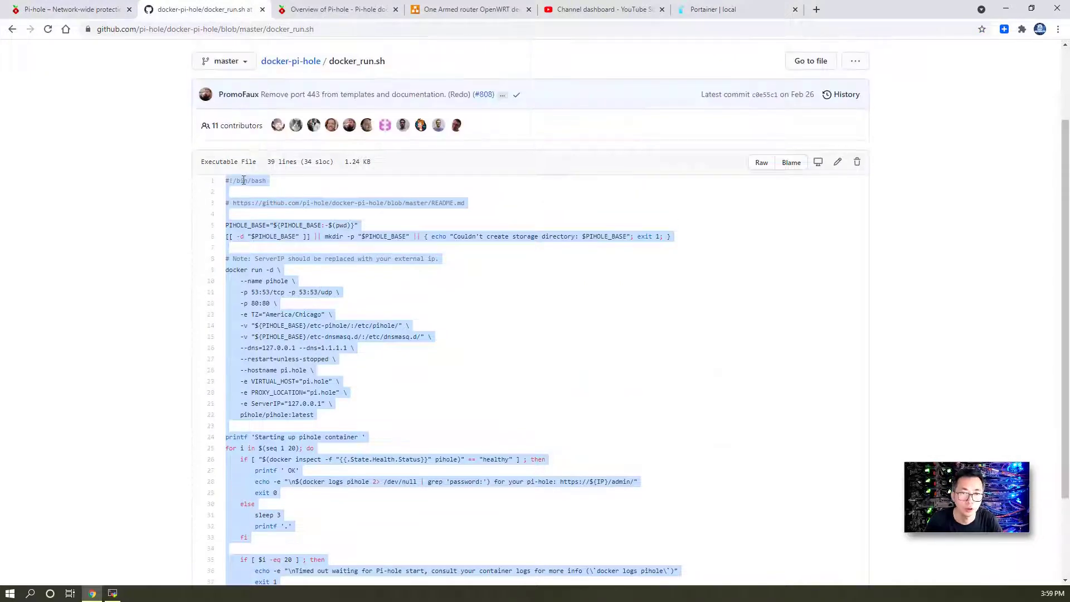
scroll(258, 208, "down", 2)
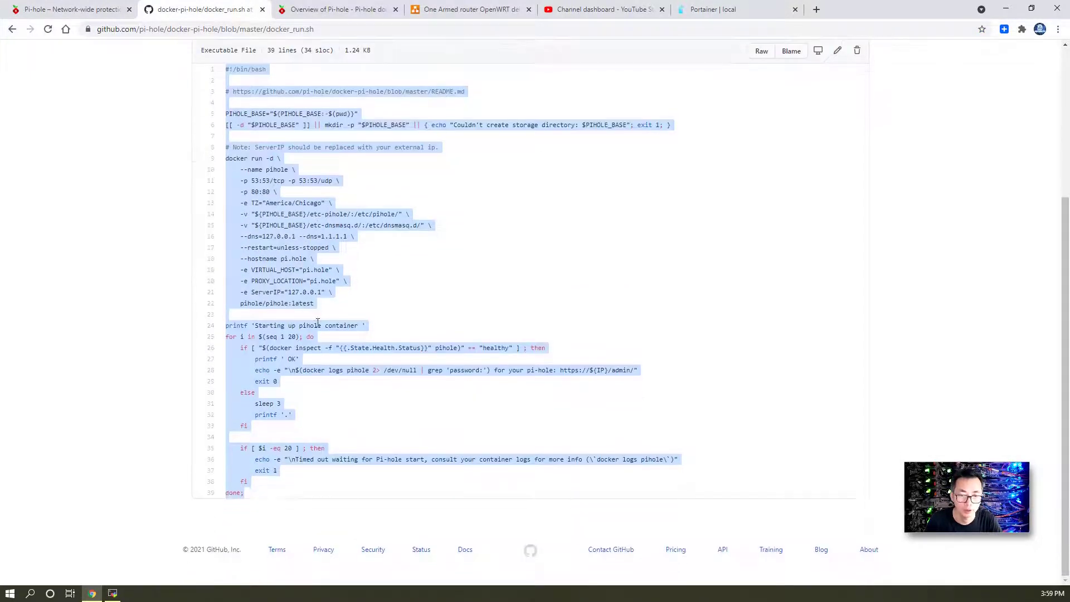
left_click(112, 593)
key("ctrl+x")
key("y")
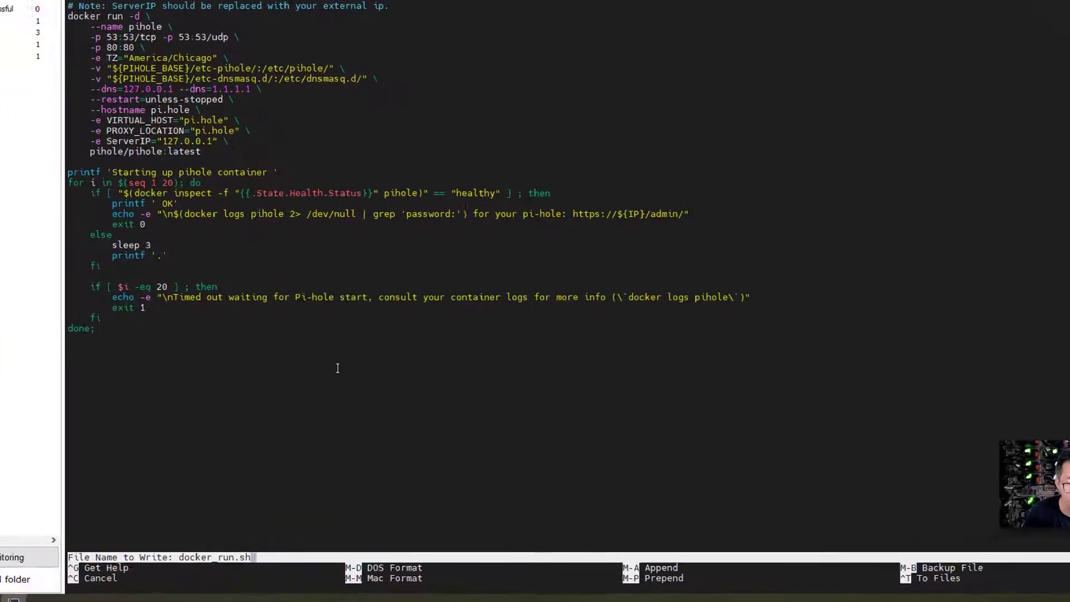
key("Return")
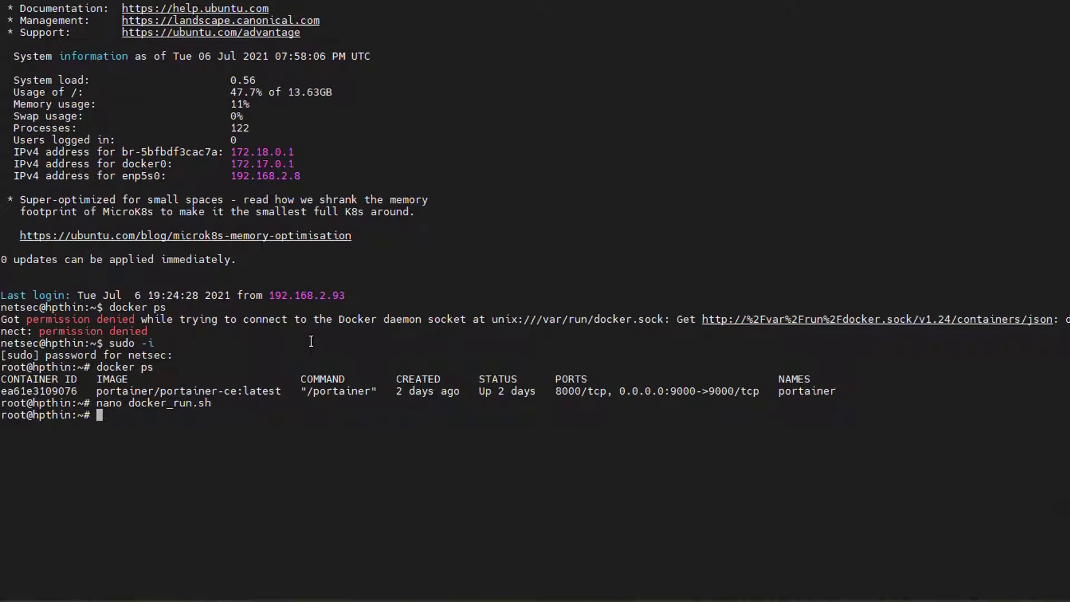
- Print docker_run.sh with cat to review its contents
type("cat nano")
key("BackSpace")
key("BackSpace")
key("BackSpace")
key("BackSpace")
type("docker")
key("Return")
type("cat docker_")
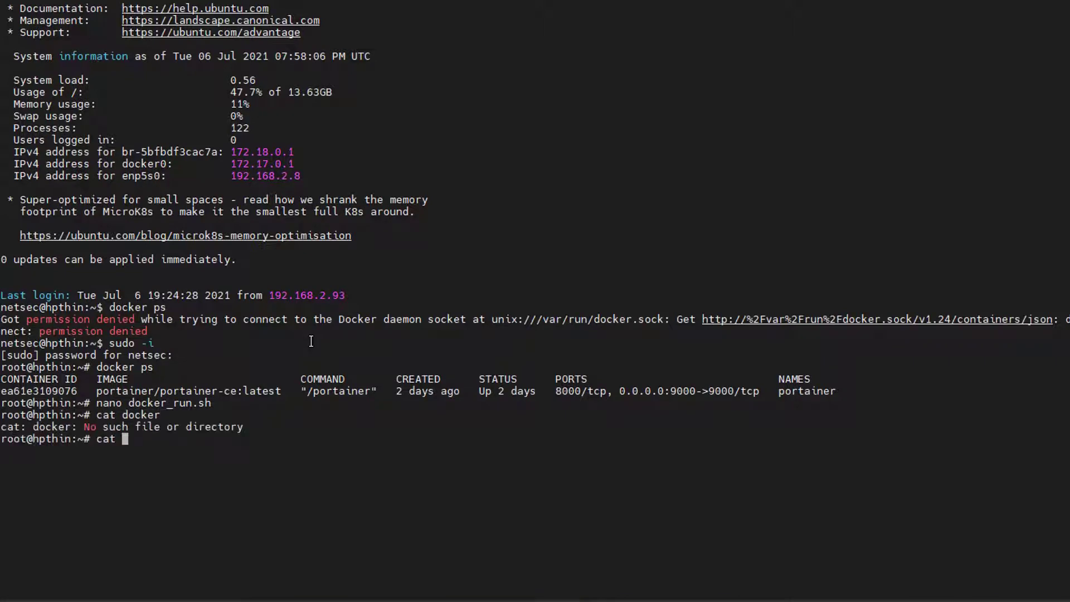
key("Tab")
key("Return")
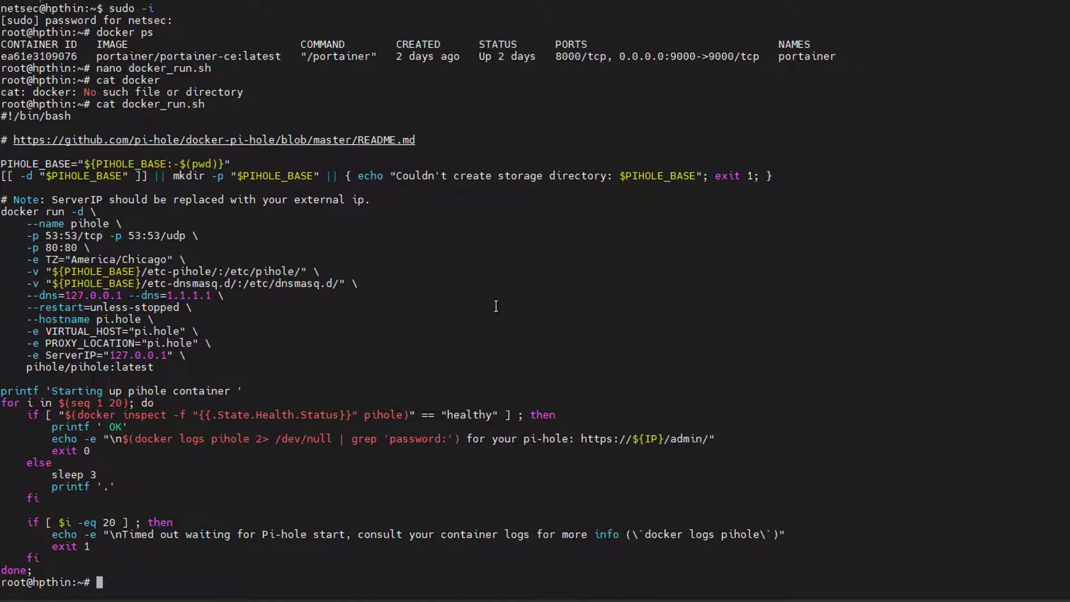
- Make docker_run.sh executable with chmod u+x, run it, and select the generated admin password
type("chmod u+x docker_")
key("Tab")
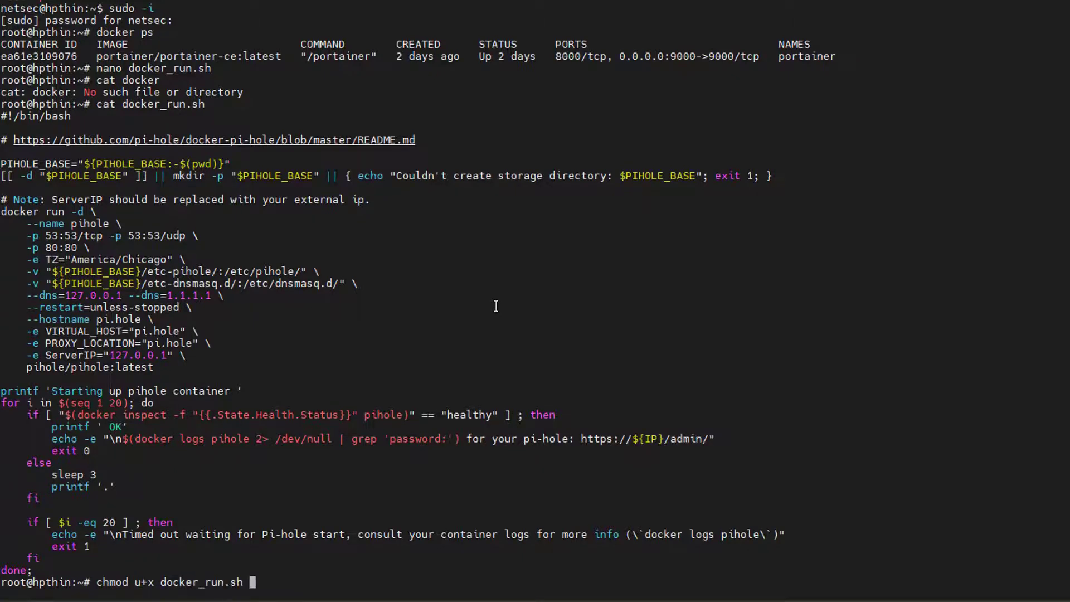
key("Return")
type(".")
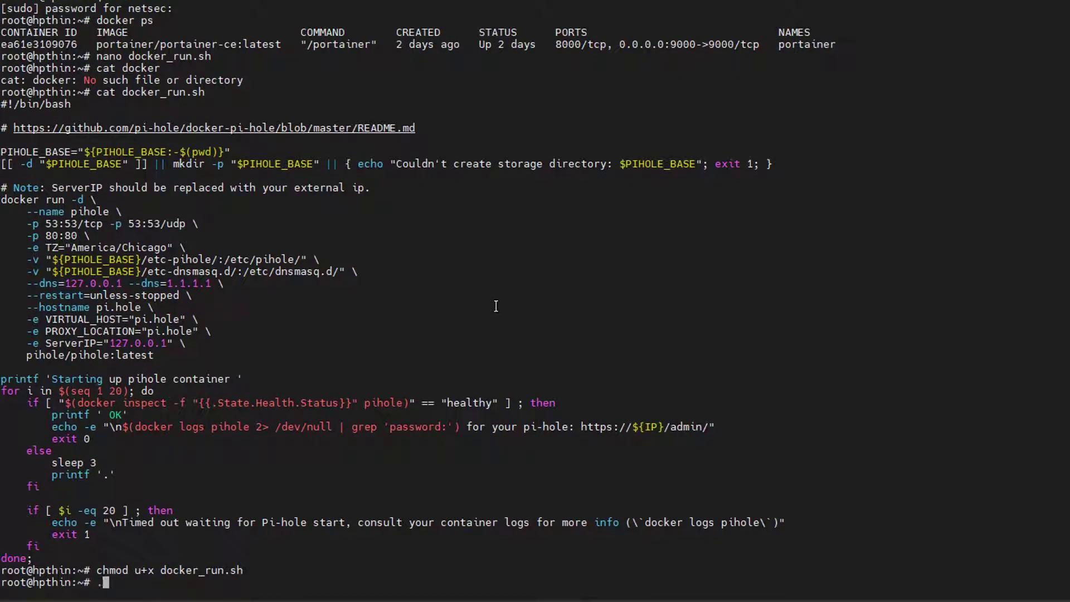
type("/docker_run.sh")
key("Return")
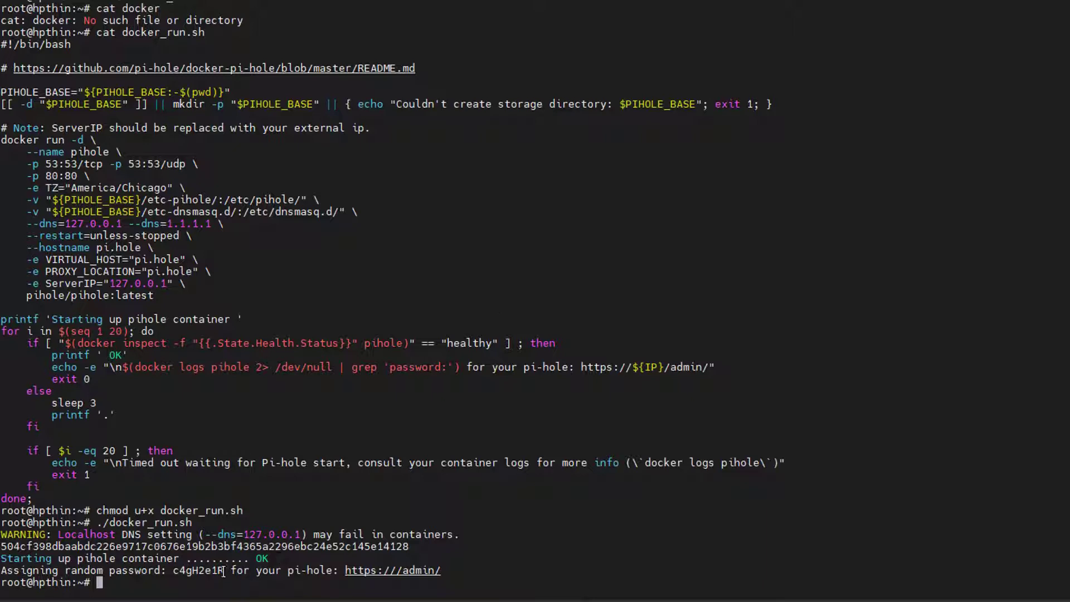
left_click_drag(223, 572, 172, 571)
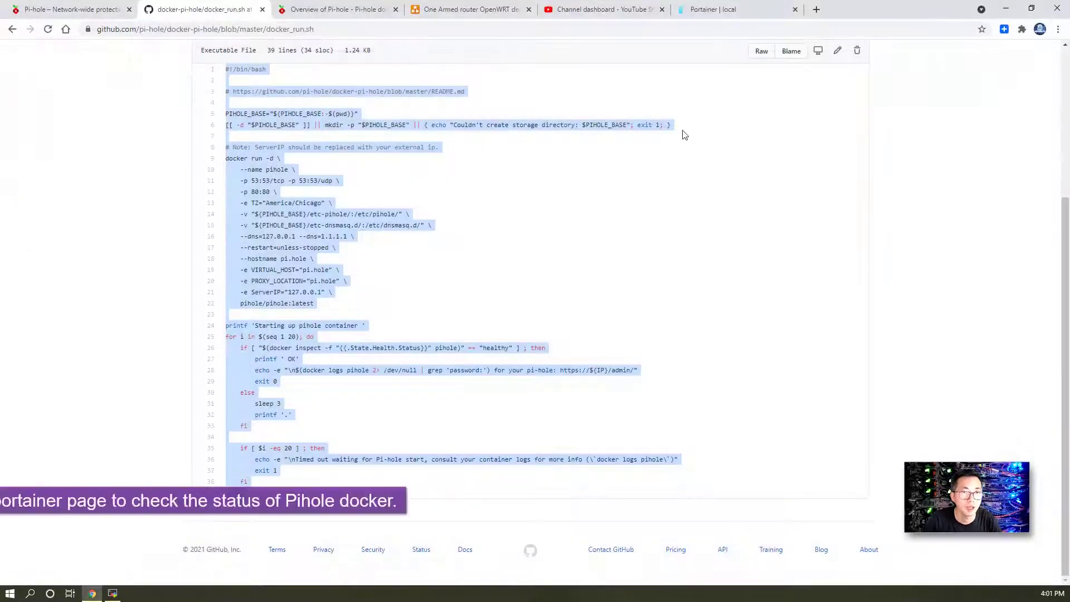
- Refresh Portainer's container list, view the pihole container's live stats, then open a new tab
left_click(705, 11)
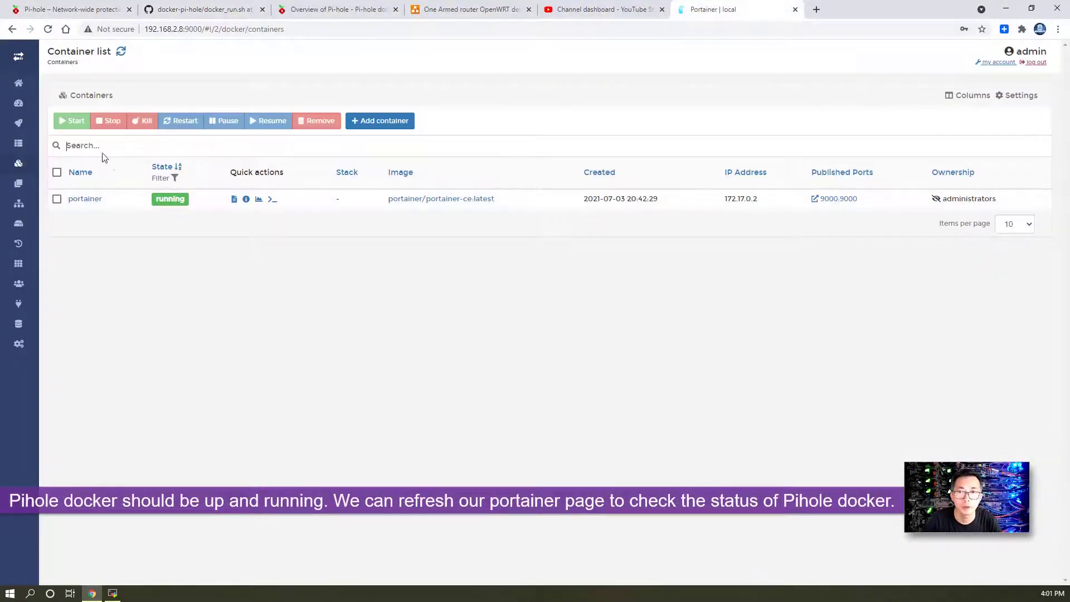
left_click(48, 30)
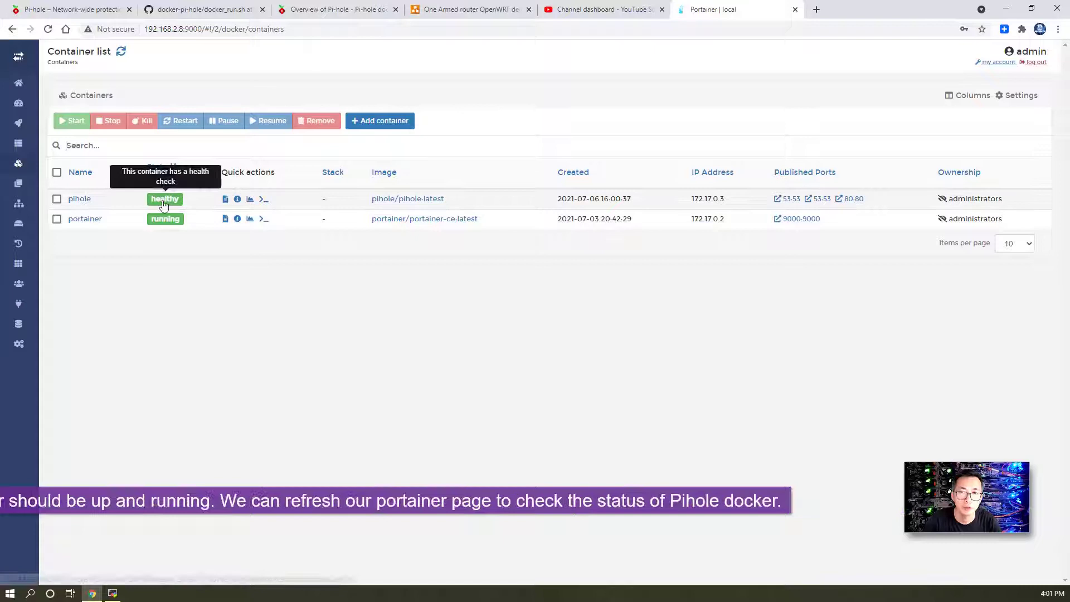
left_click(251, 200)
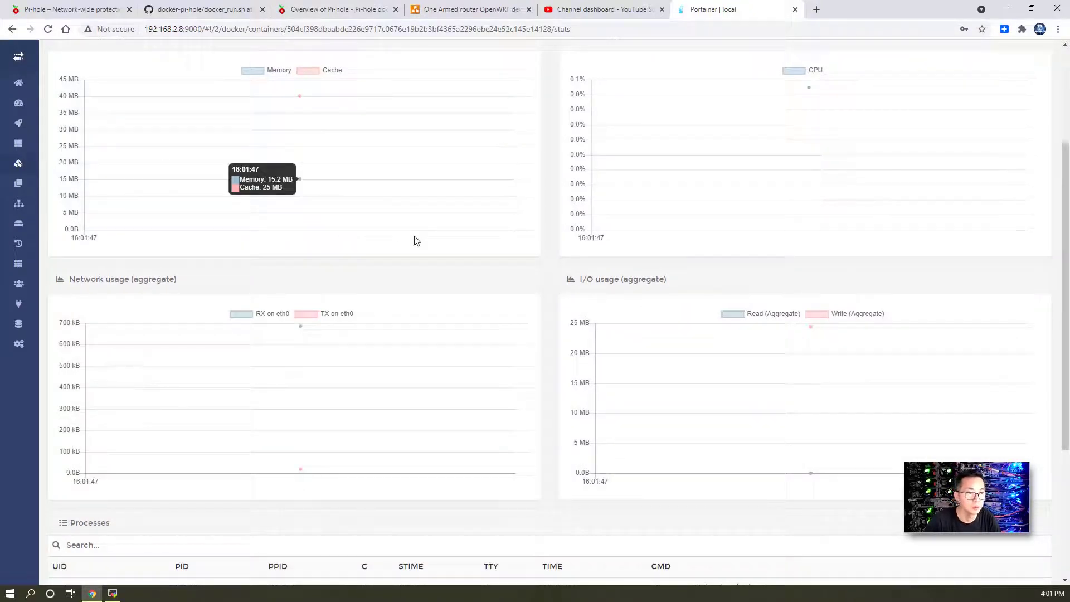
scroll(414, 240, "up", 3)
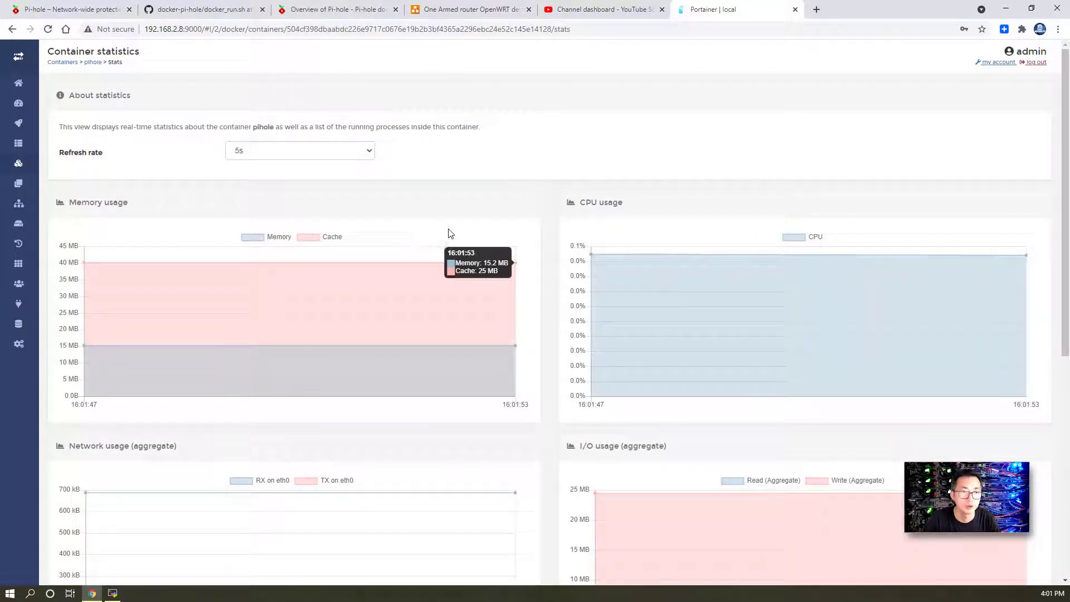
key("ctrl+t")
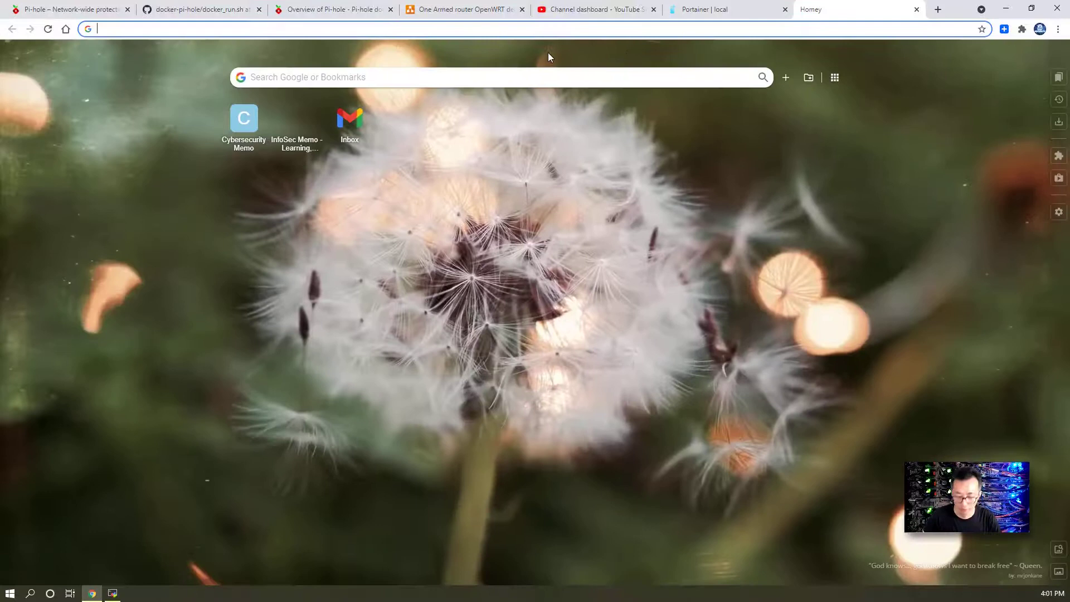
left_click(545, 30)
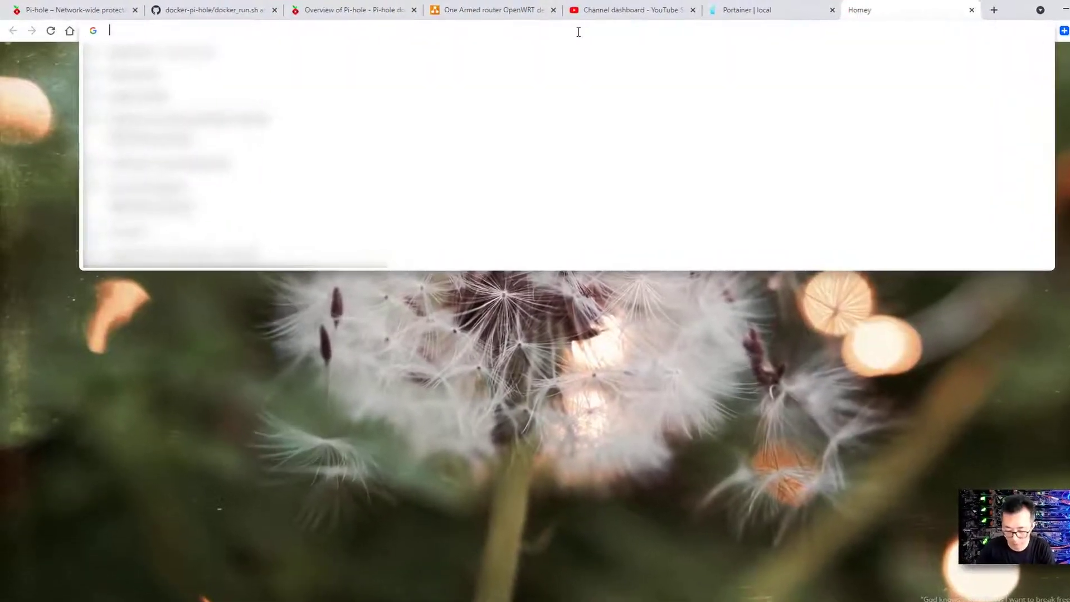
type("htt")
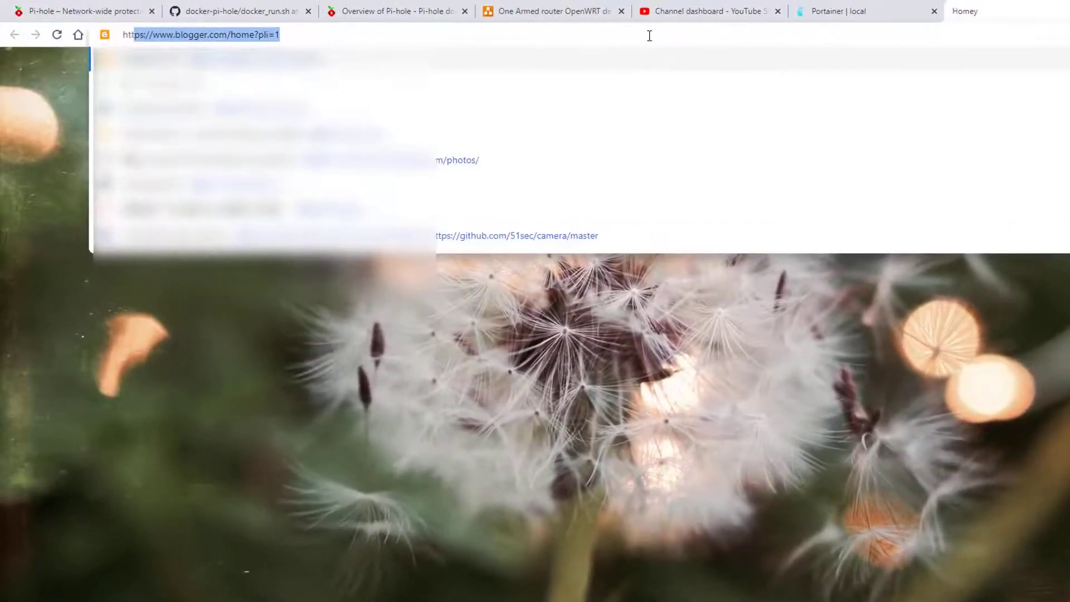
type("ps://192.168.2.237:8443")
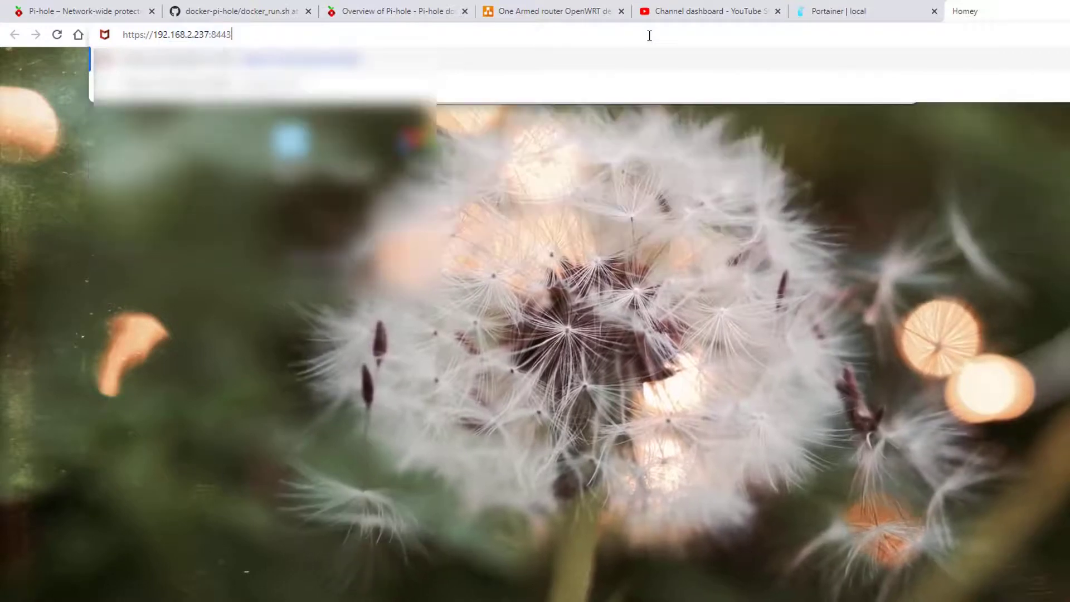
key("BackSpace")
key("BackSpace")
key("BackSpace")
key("BackSpace")
key("BackSpace")
key("BackSpace")
key("BackSpace")
key("BackSpace")
type("8")
key("Return")
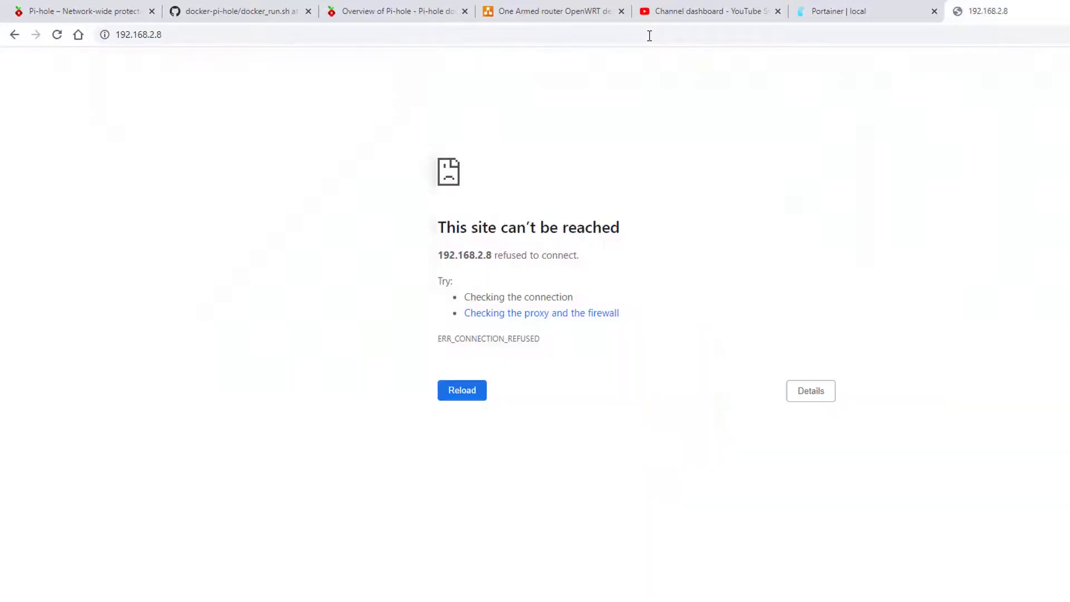
left_click(202, 35)
left_click(209, 38)
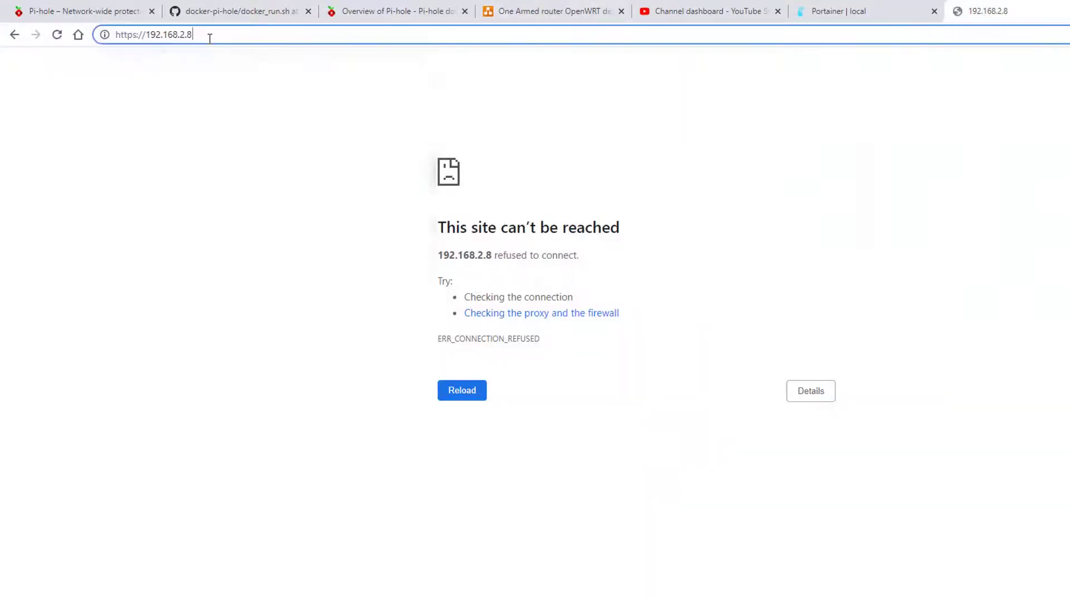
left_click(136, 35)
key("BackSpace")
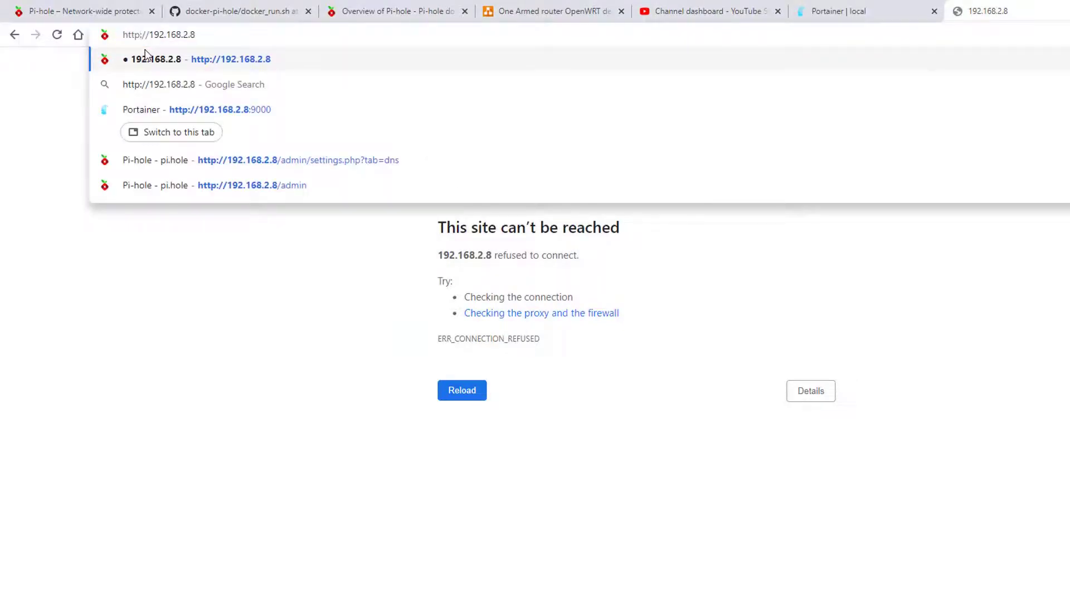
key("Return")
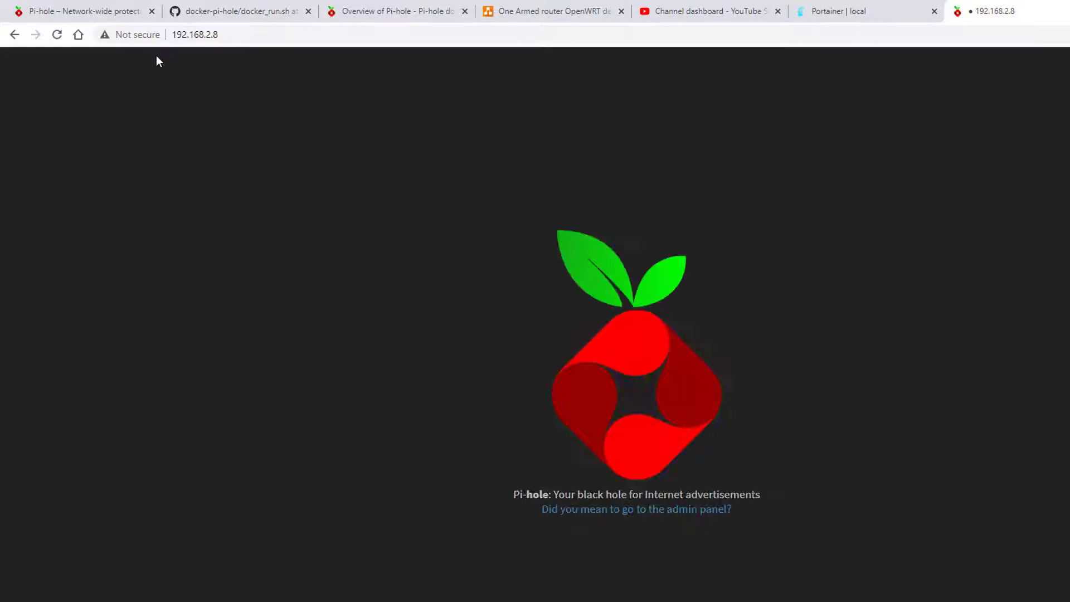
- Go to the Pi-hole admin panel and log in with the pasted admin password
left_click(654, 510)
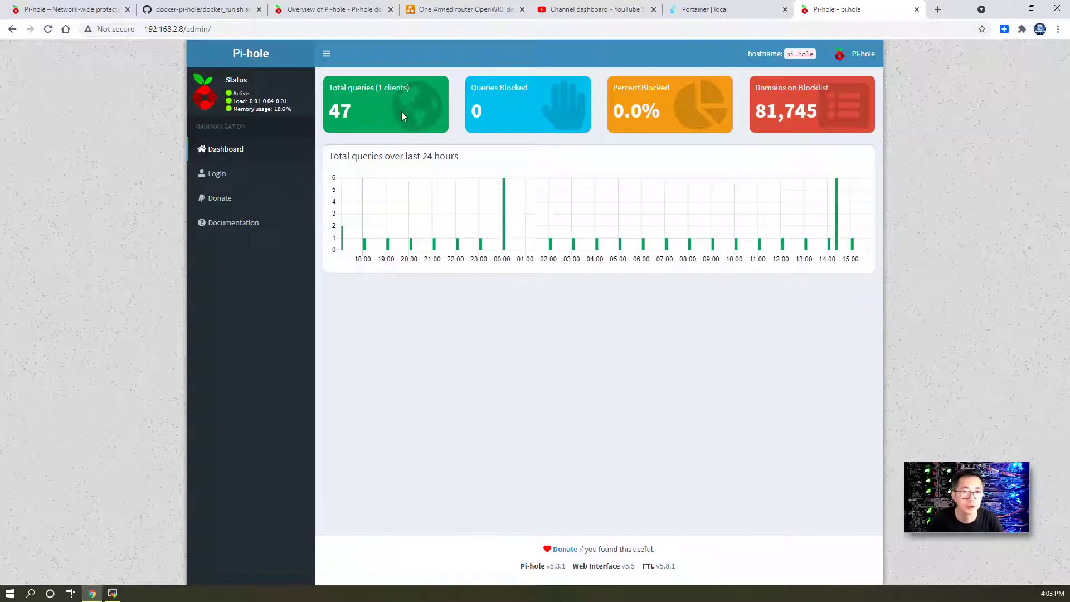
mouse_move(394, 116)
left_click(229, 176)
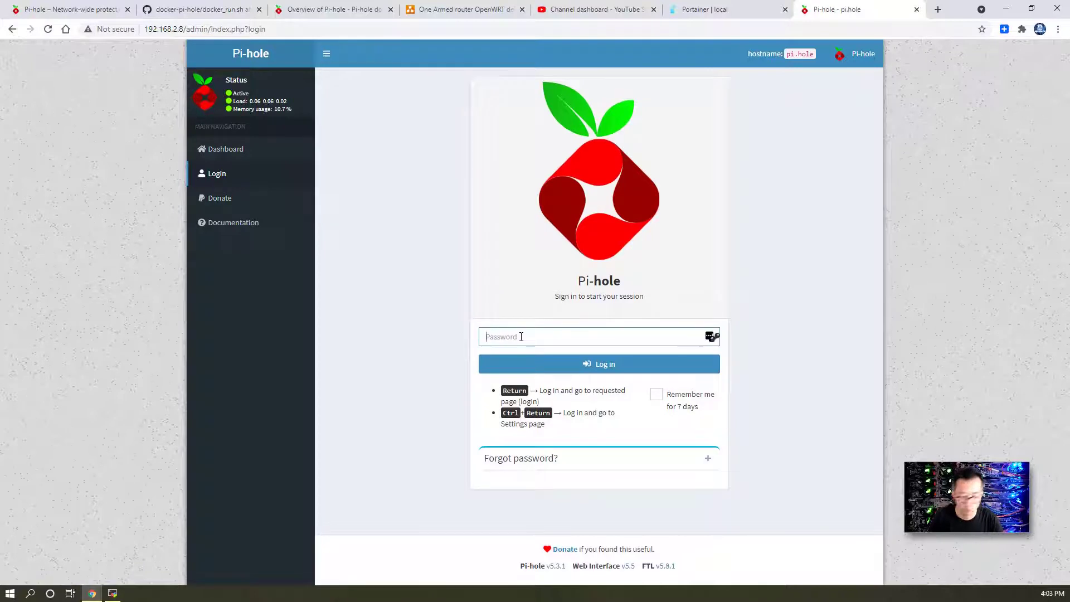
key("ctrl+v")
key("Return")
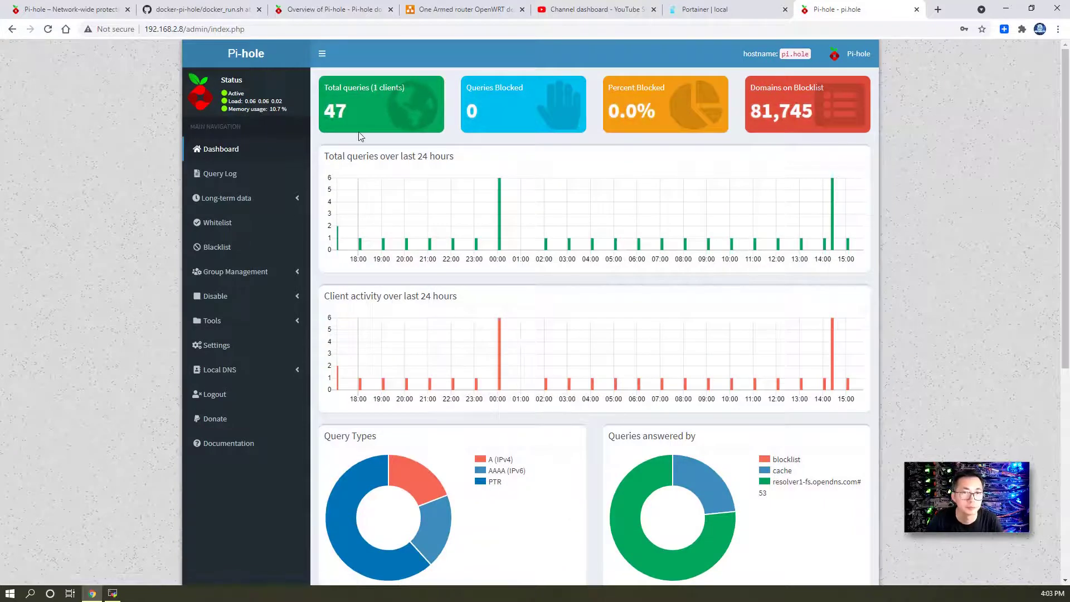
- Open the empty Blacklist page and expand the Local DNS menu in the sidebar
left_click(234, 224)
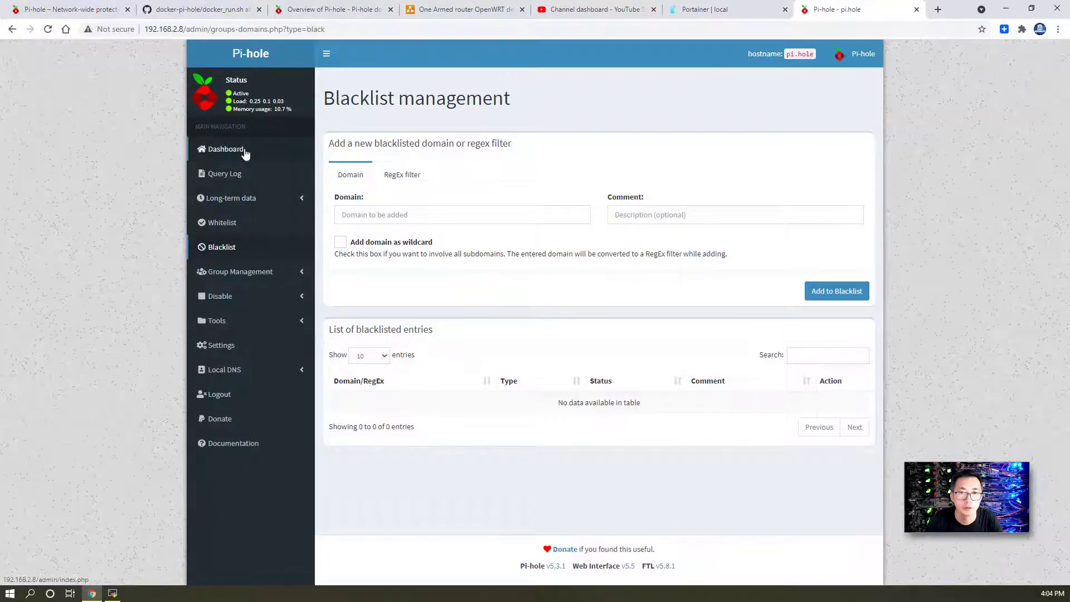
left_click(267, 369)
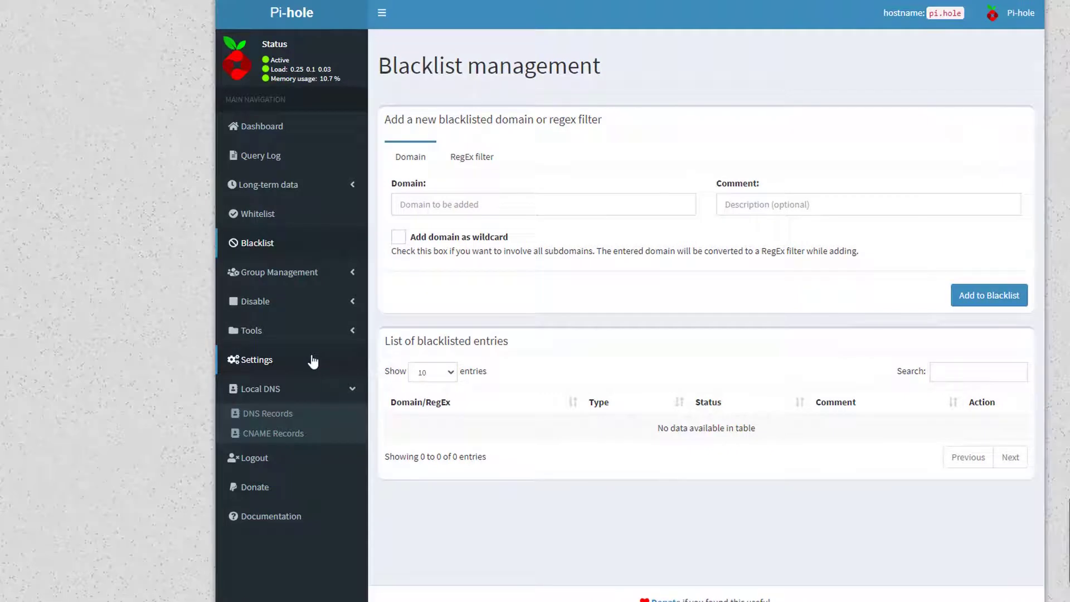
- Open Pi-hole's DNS settings, keep Google (ECS) unticked, and select the Custom 1 address 208.67.220.123
left_click(280, 362)
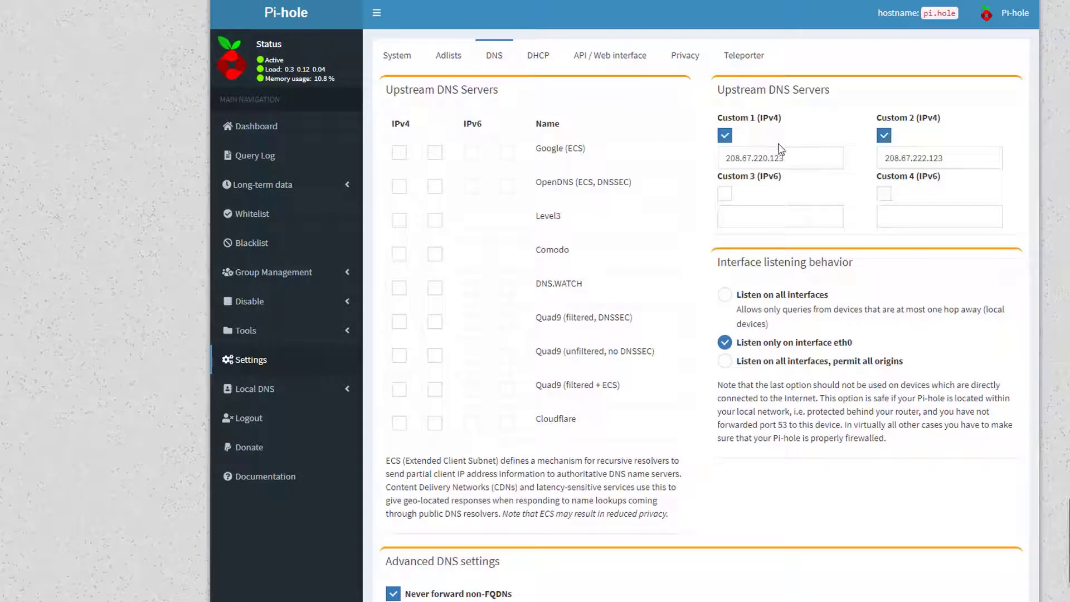
left_click(399, 152)
left_click(396, 154)
left_click(434, 152)
left_click_drag(808, 164, 724, 154)
key("ctrl+c")
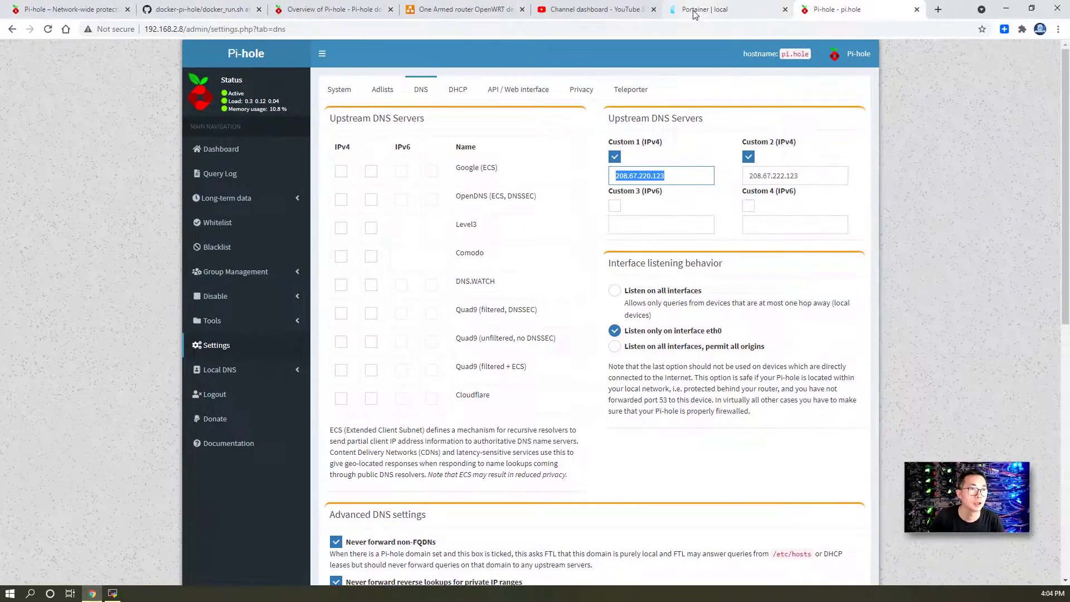
- Look through the open tabs, including the container statistics and network diagram
left_click(694, 14)
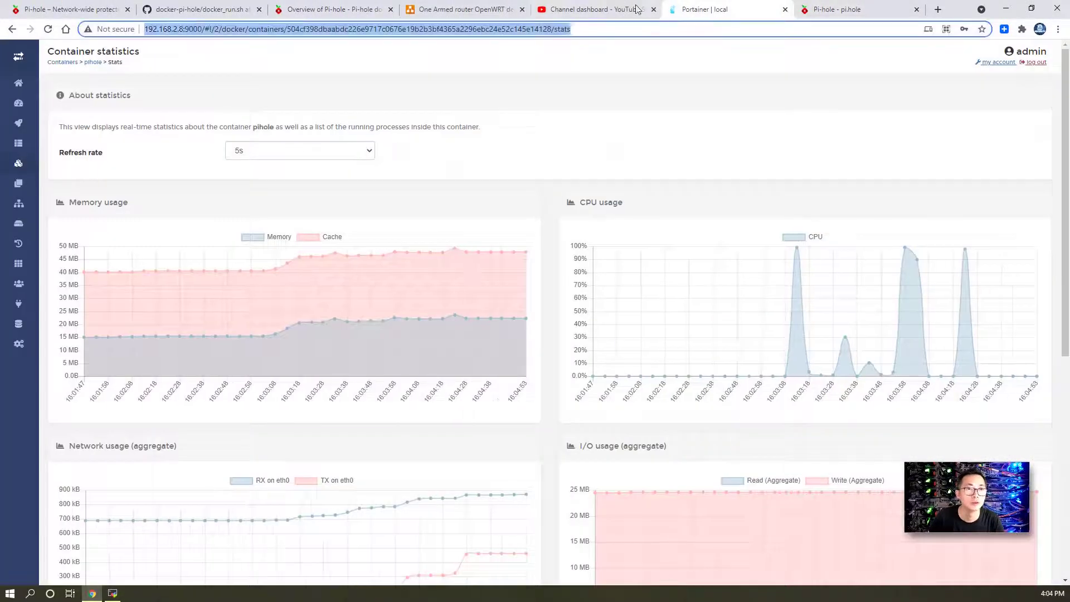
left_click(617, 6)
key("ctrl+shift+Tab")
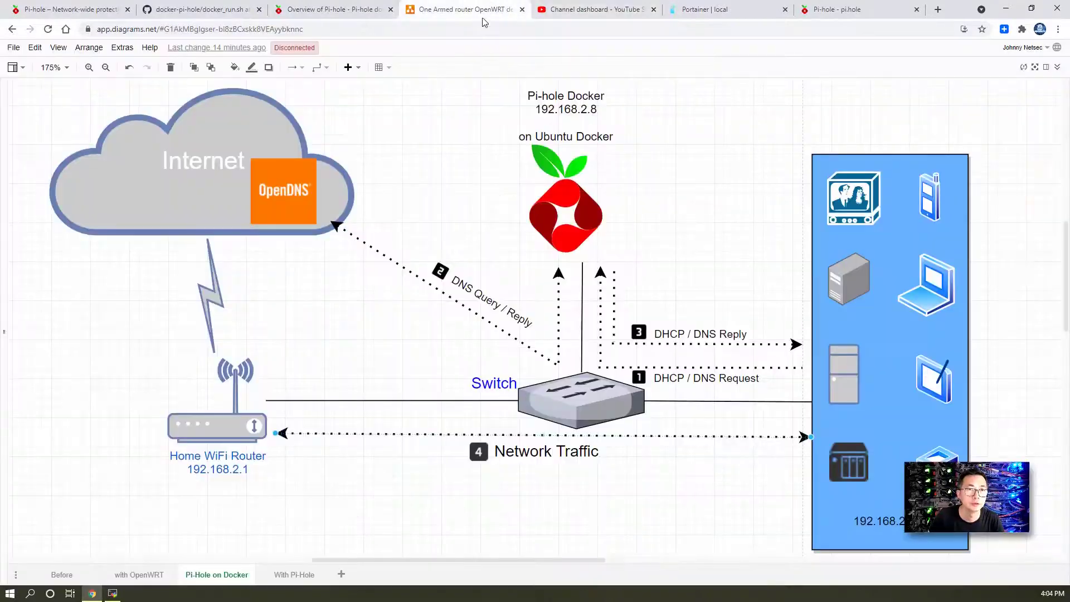
- Search '208.67.220.123 opendns', open the OpenDNS article and highlight the four blocked categories
key("ctrl+t")
key("ctrl+v")
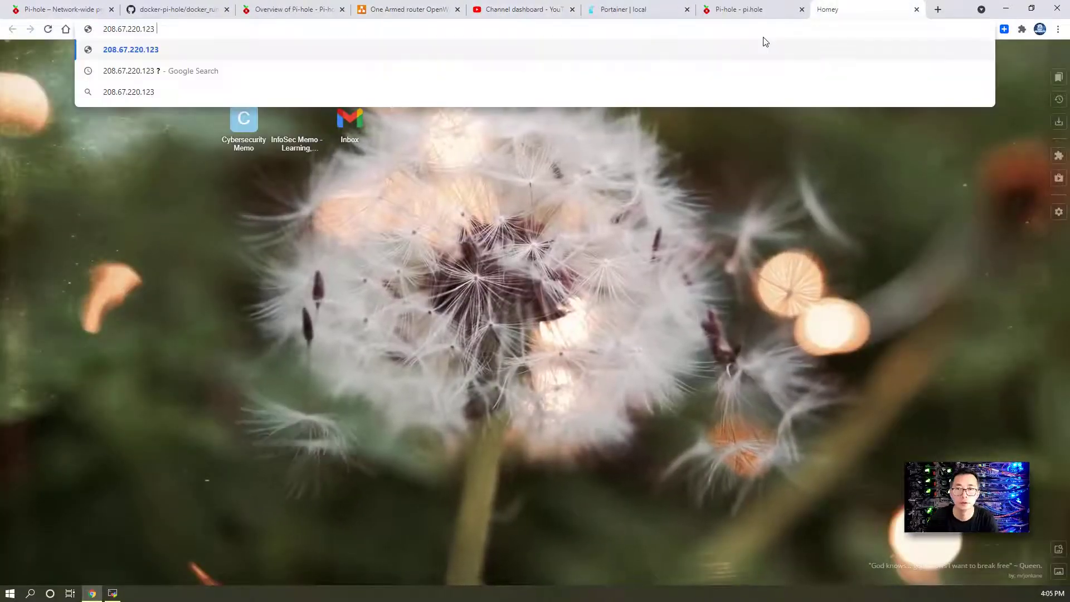
type("opendns")
key("Return")
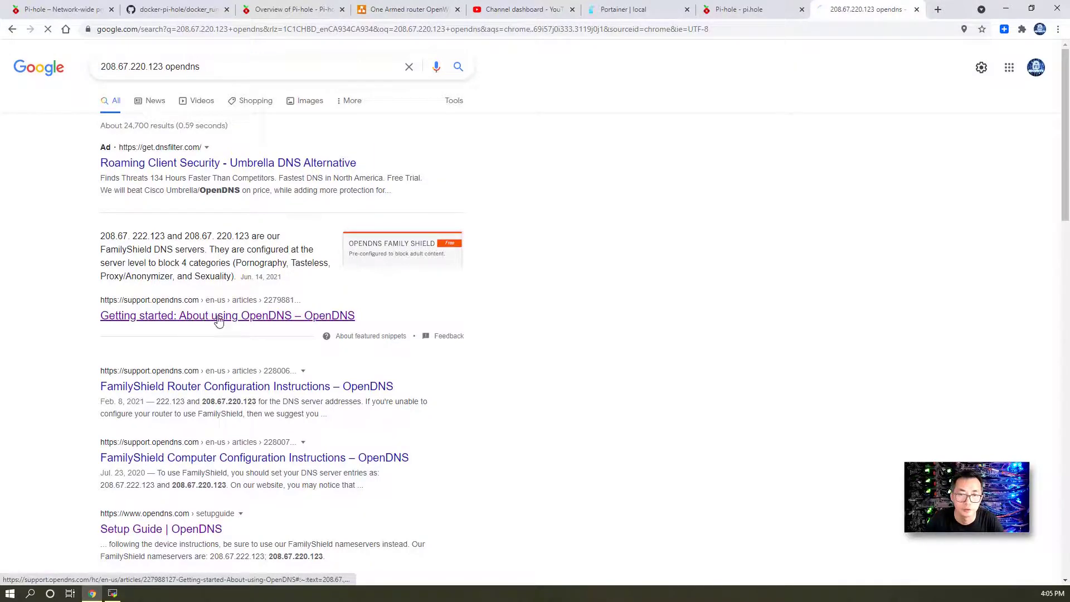
left_click(327, 317)
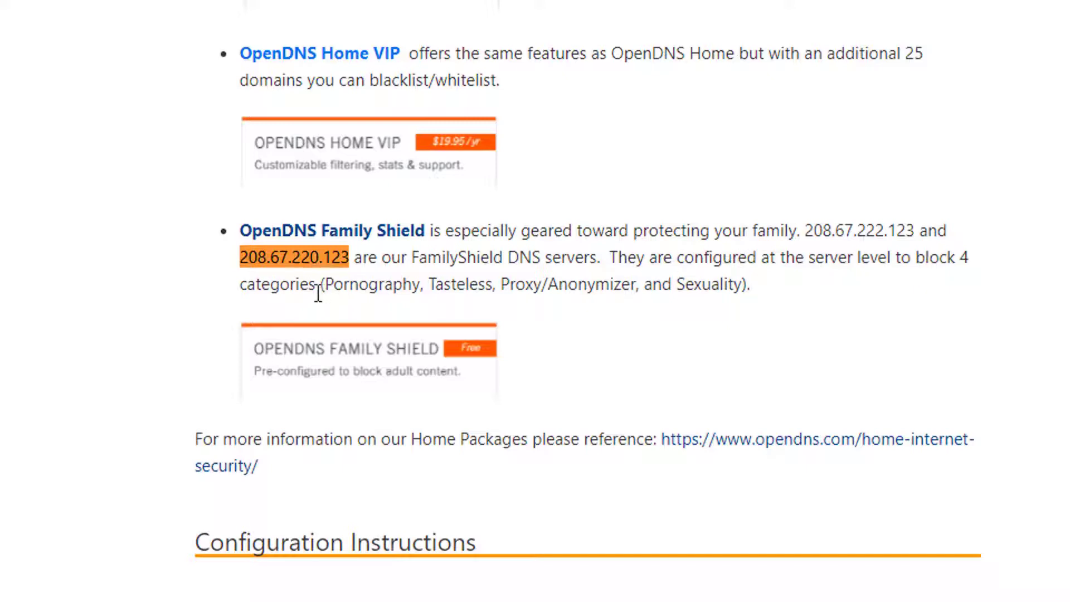
left_click_drag(758, 285, 320, 285)
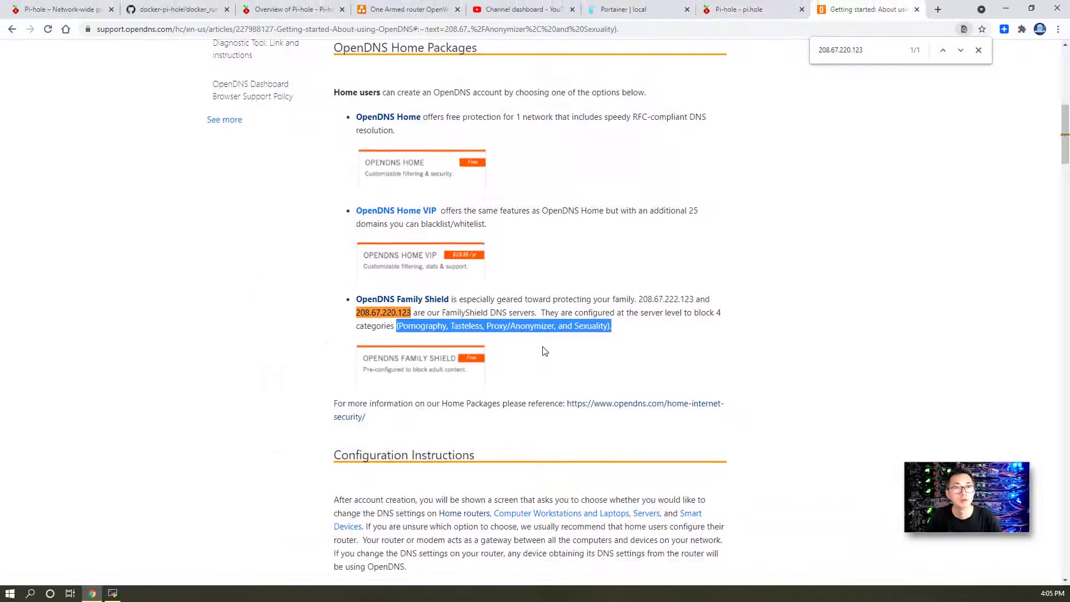
- Return to Pi-hole's DNS settings and review the custom upstream address 208.67.220.123
left_click(741, 9)
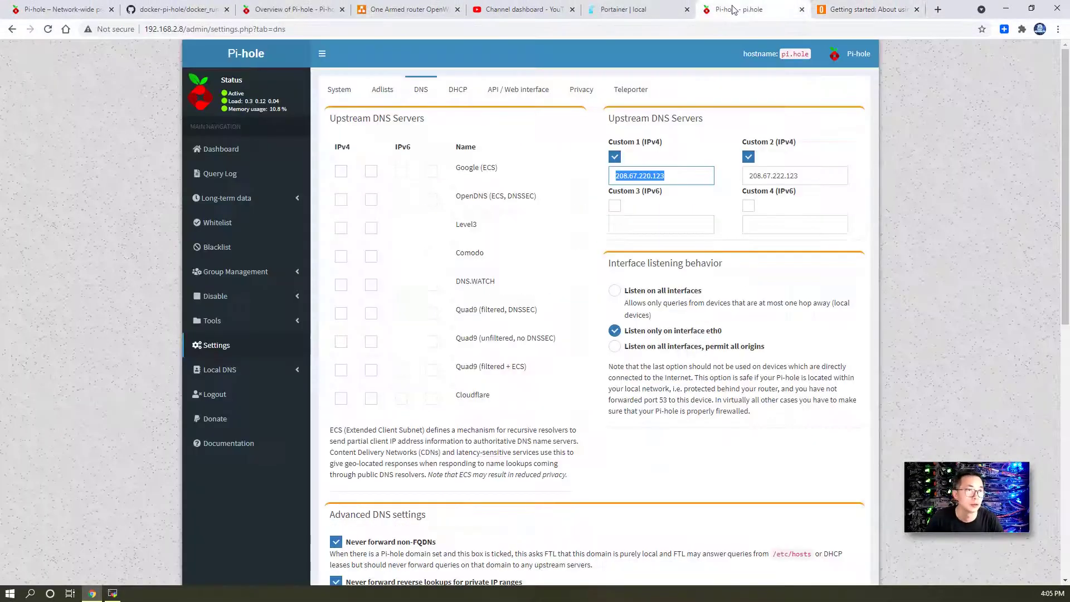
left_click(693, 135)
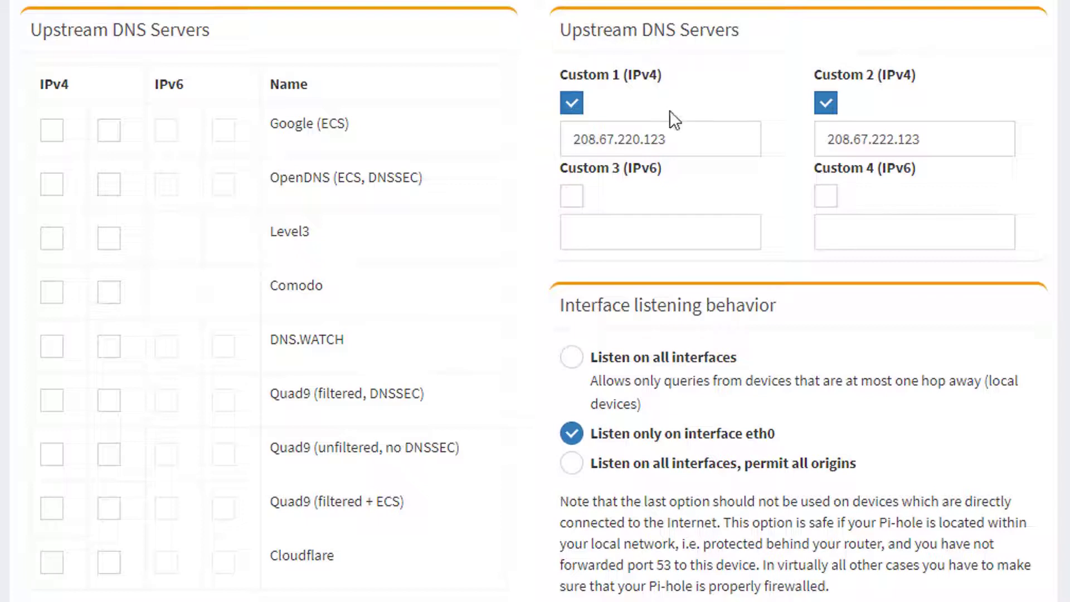
left_click(676, 141)
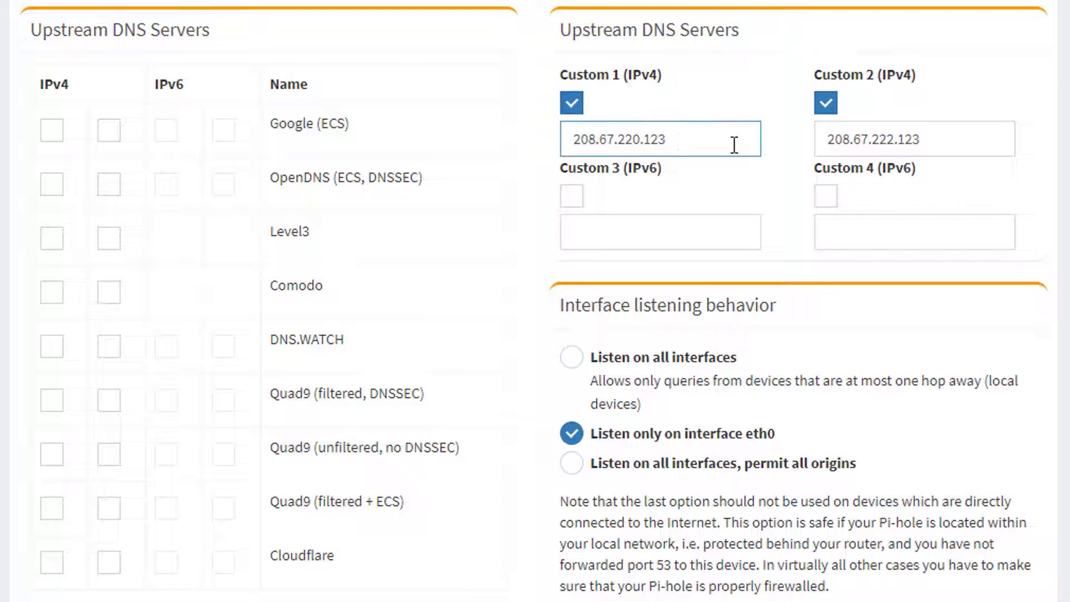
left_click(907, 140)
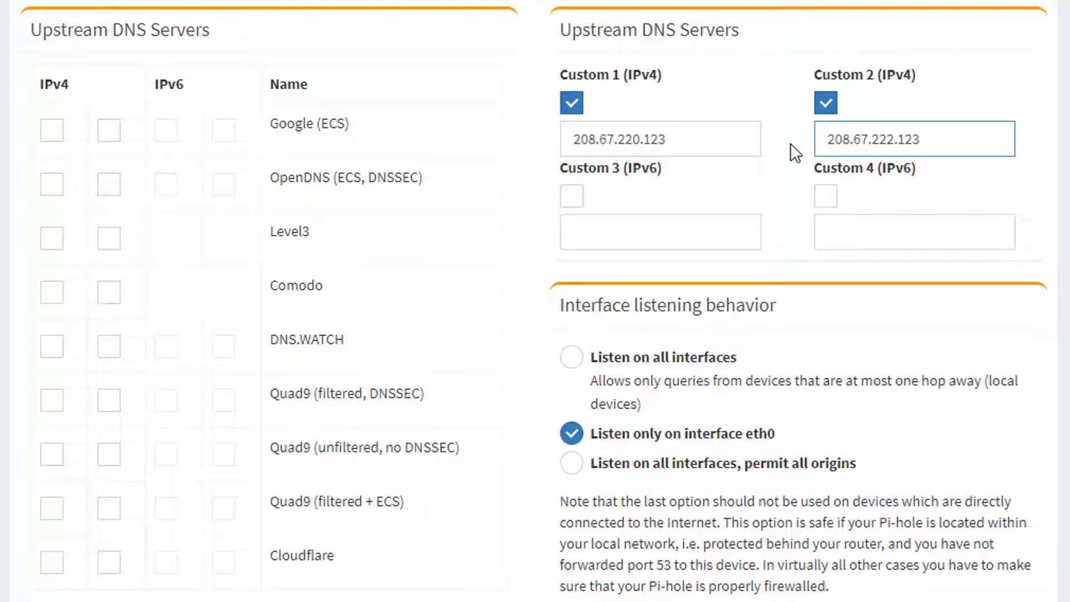
left_click(759, 138)
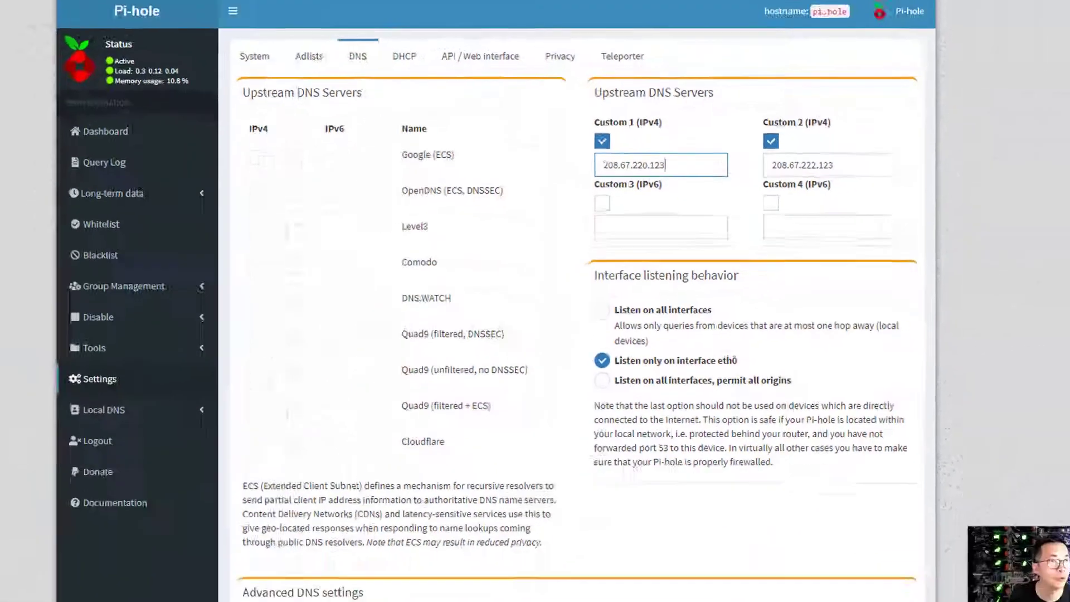
- Cross-check the address on the OpenDNS page, then bring up Pi-hole's DHCP settings
key("ctrl+Tab")
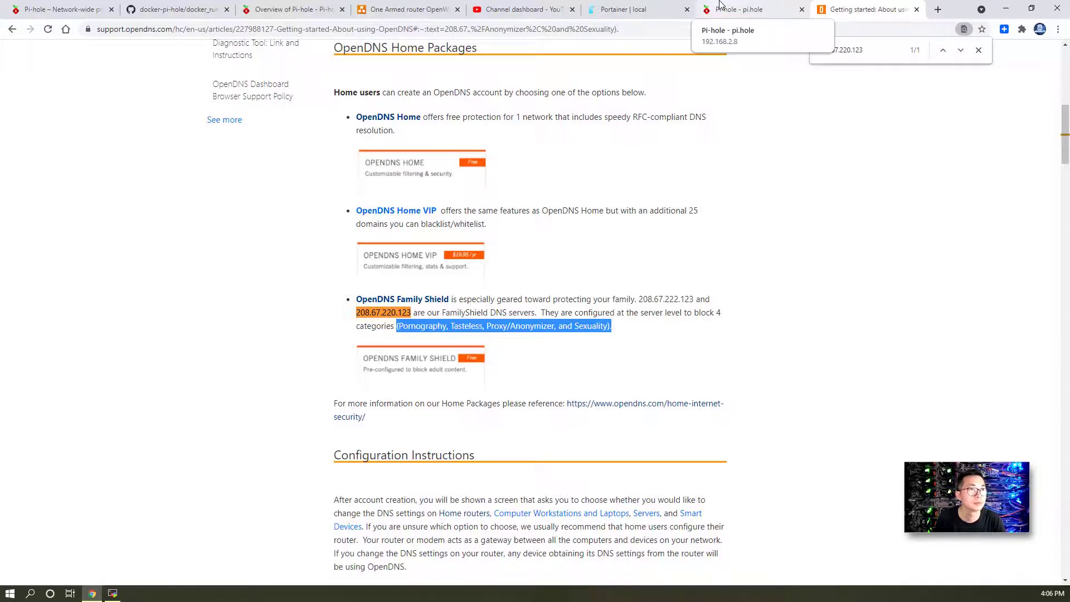
left_click(720, 5)
left_click(696, 171)
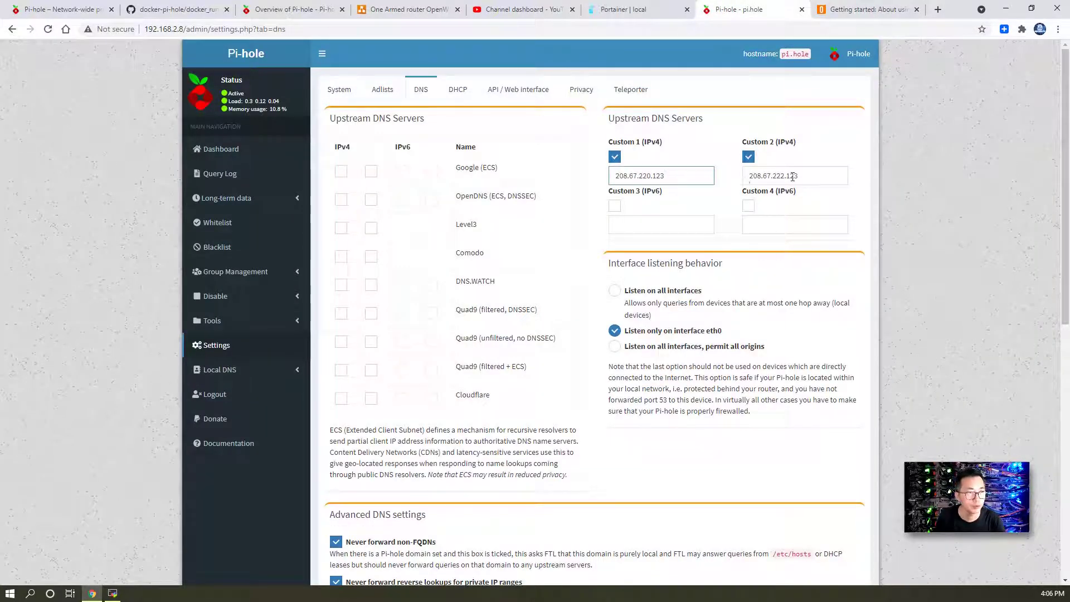
left_click(458, 90)
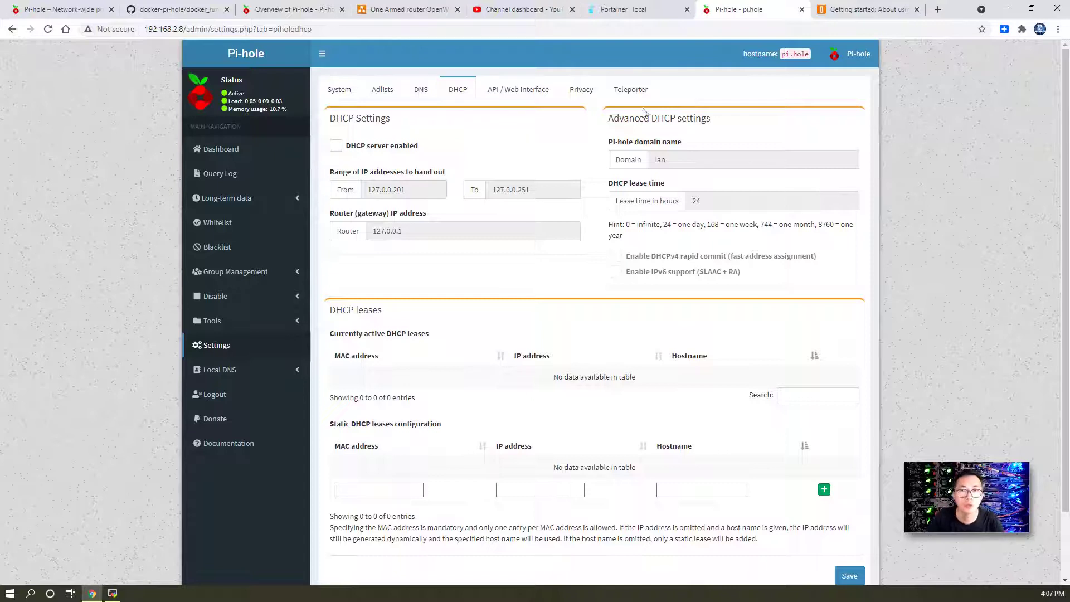
left_click(182, 29)
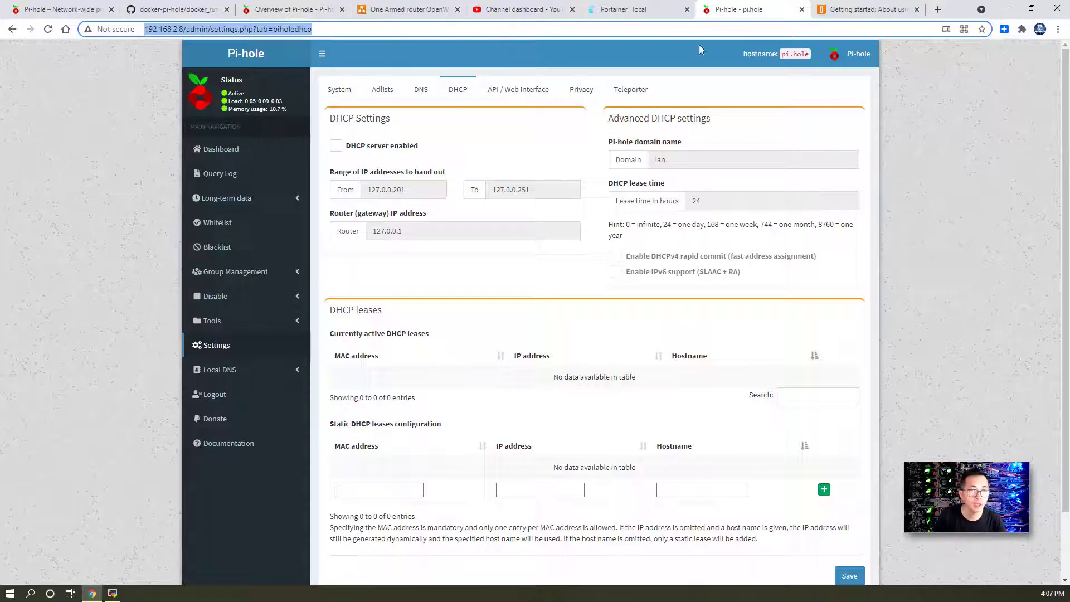
- Open the router portal at 192.168.2.1 in a new tab and log in with the saved password
left_click(938, 10)
type("192.168.2.1")
key("Return")
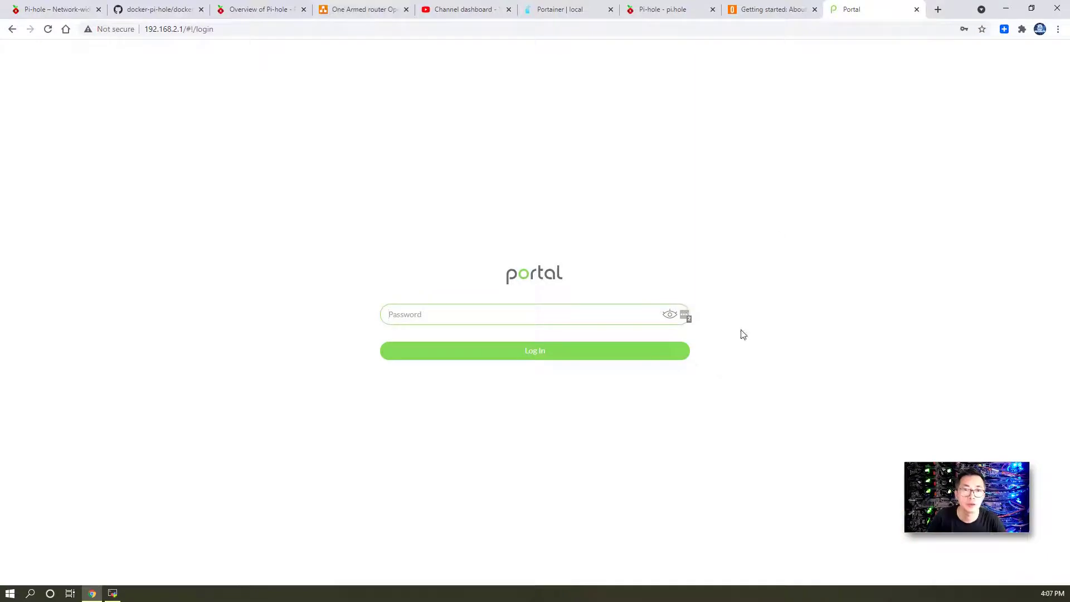
left_click(593, 317)
left_click(450, 343)
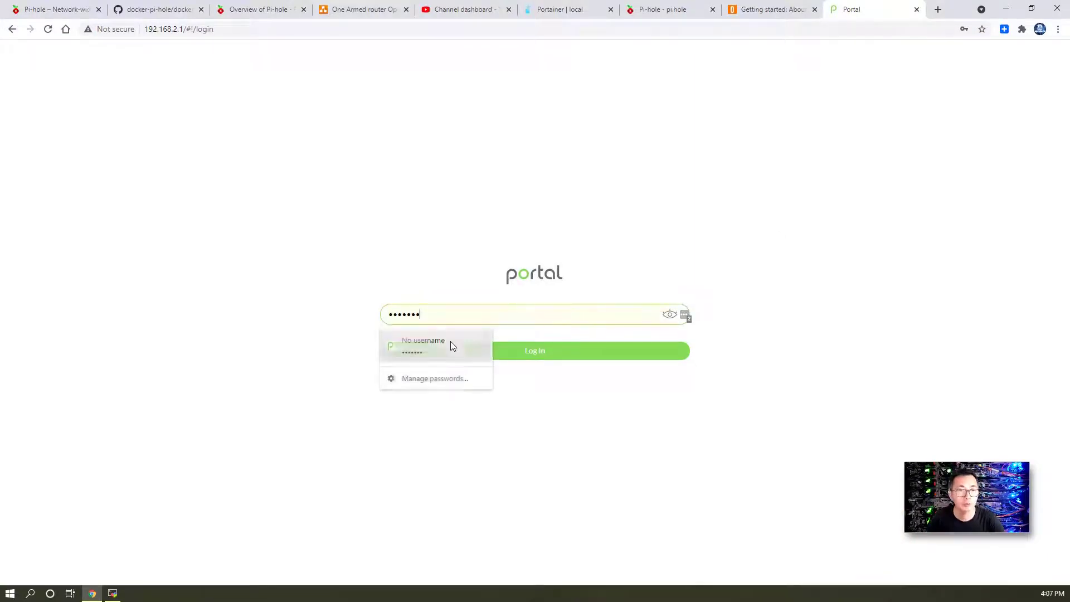
left_click(526, 356)
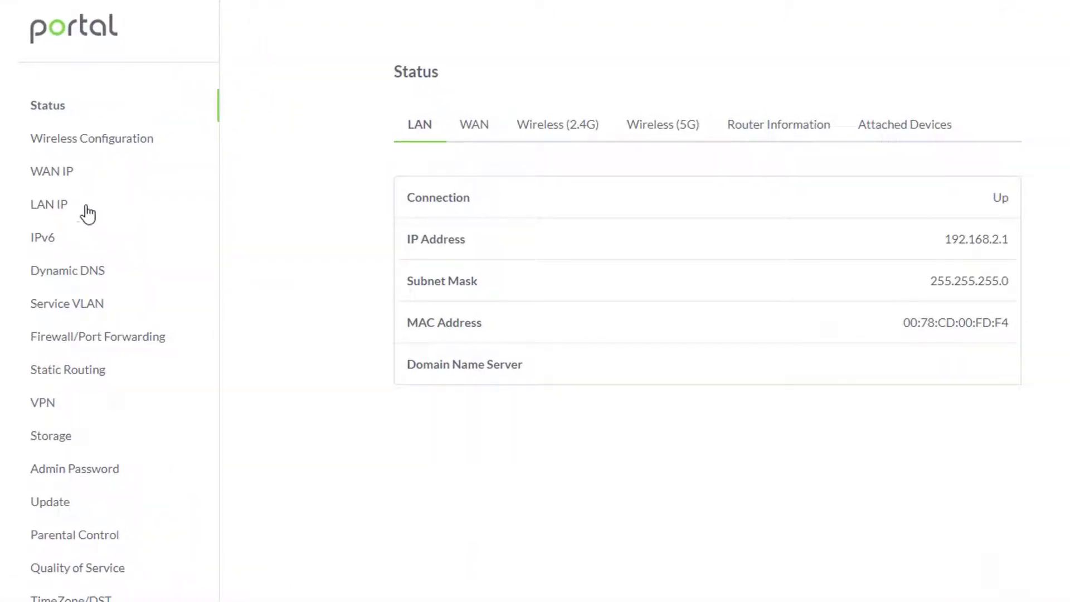
- Under WAN IP, change both primary and backup DNS servers to 192.168.2.8
left_click(76, 175)
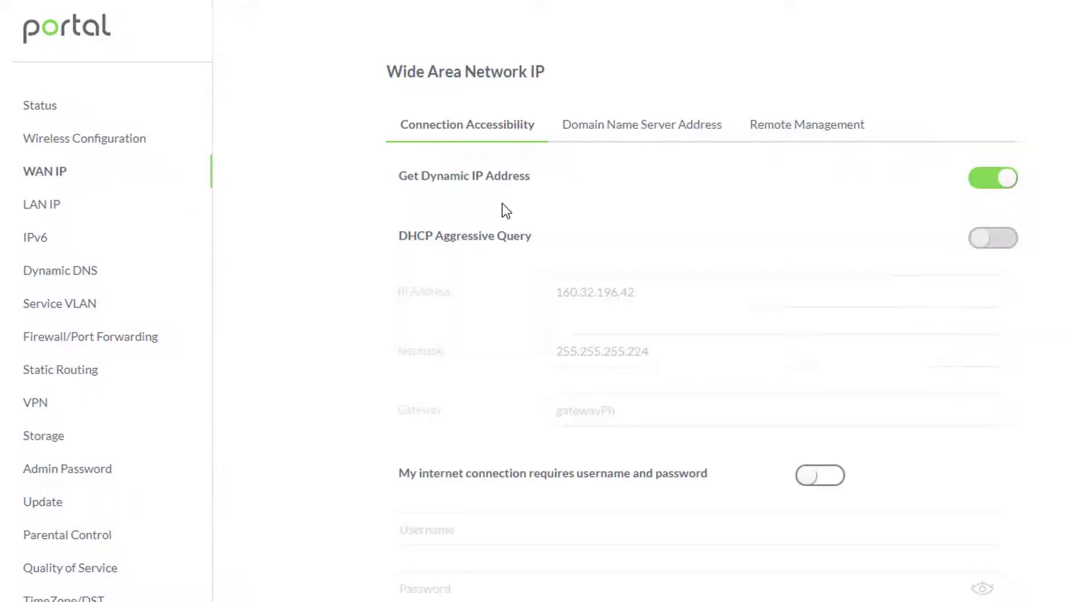
left_click(657, 134)
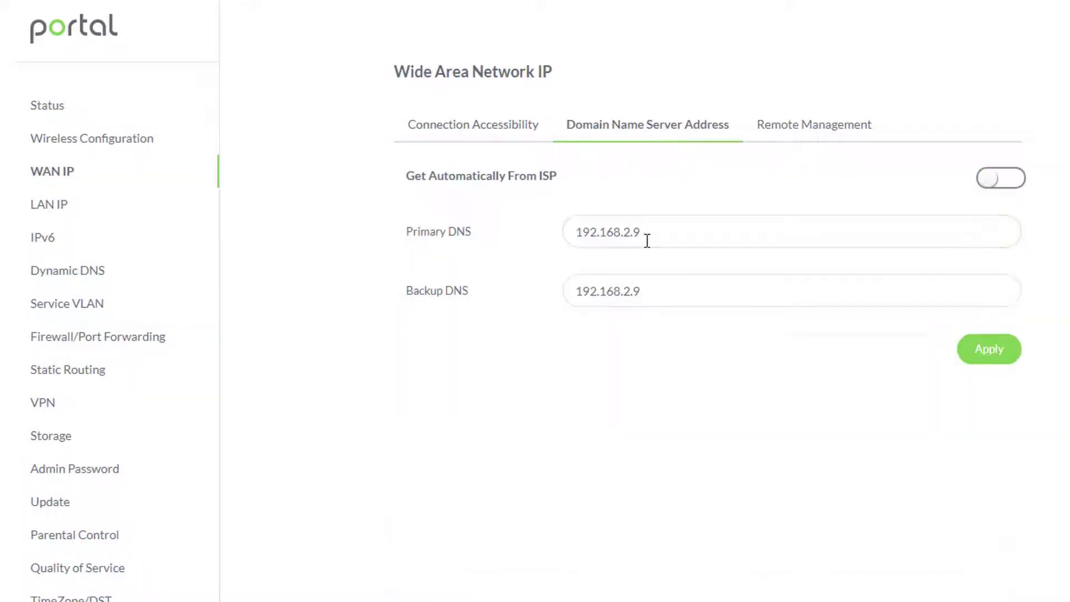
left_click_drag(644, 237, 635, 230)
type("8")
left_click_drag(645, 293, 634, 289)
type("8")
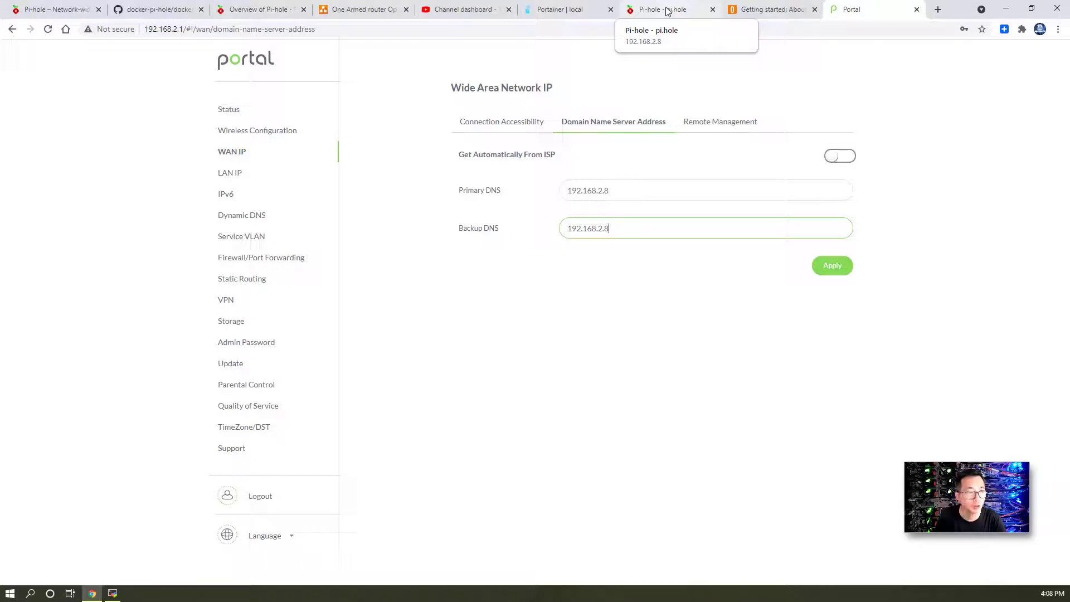
- Enable Pi-hole's DHCP server with a 192.168.2.201 to 192.168.2.230 address range
left_click(667, 10)
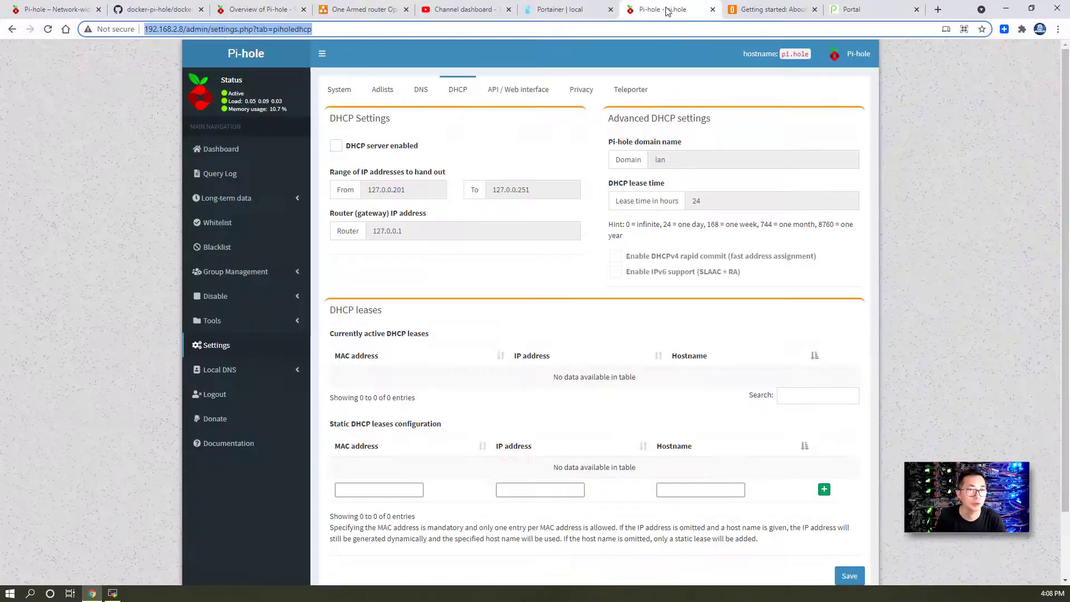
left_click(413, 151)
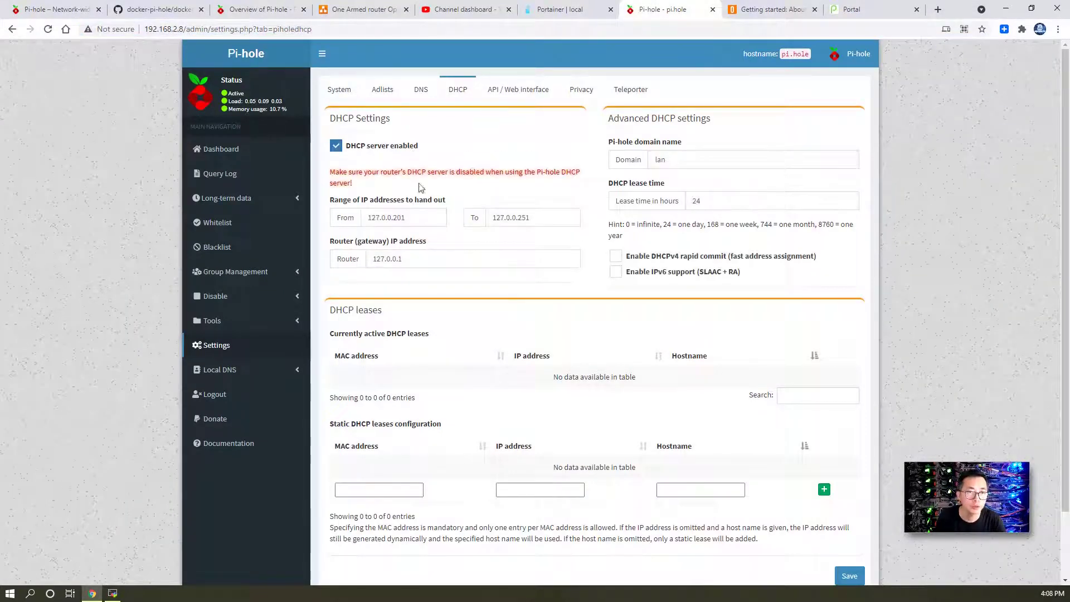
left_click_drag(428, 217, 334, 211)
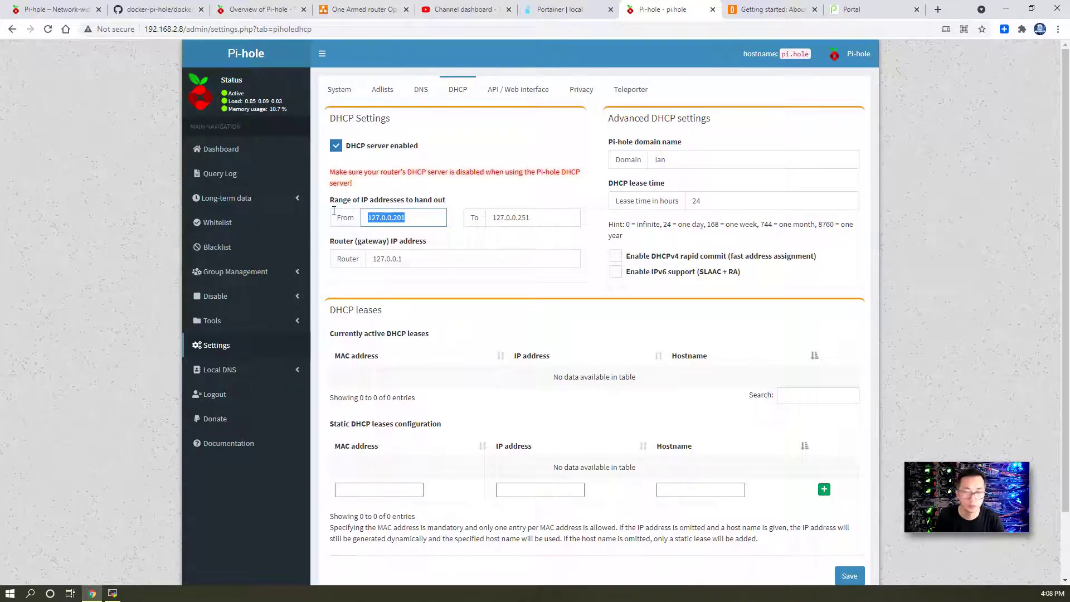
type("192.168")
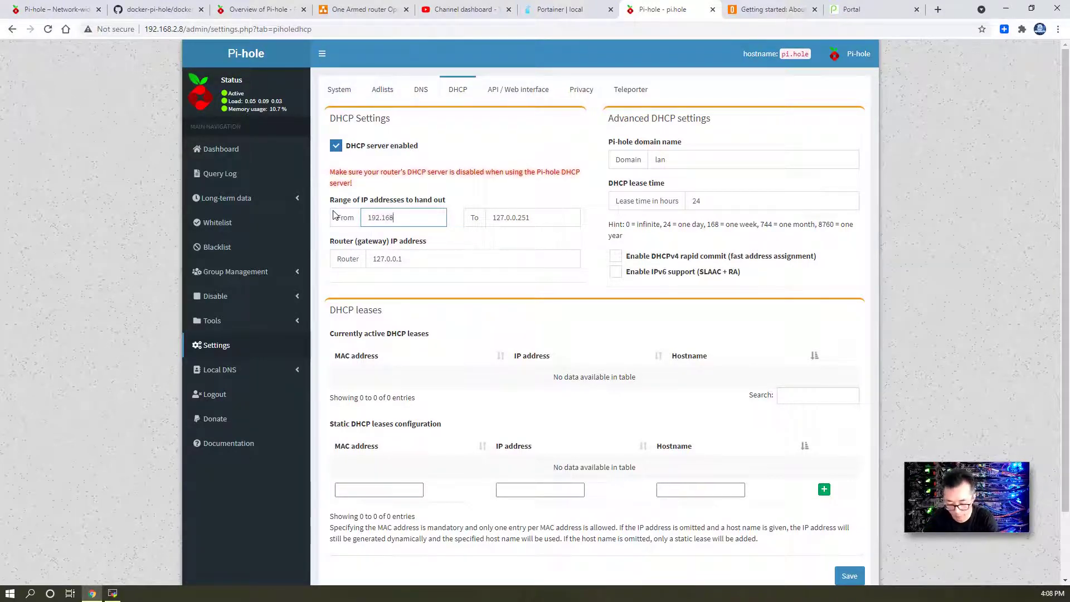
type(".2.30")
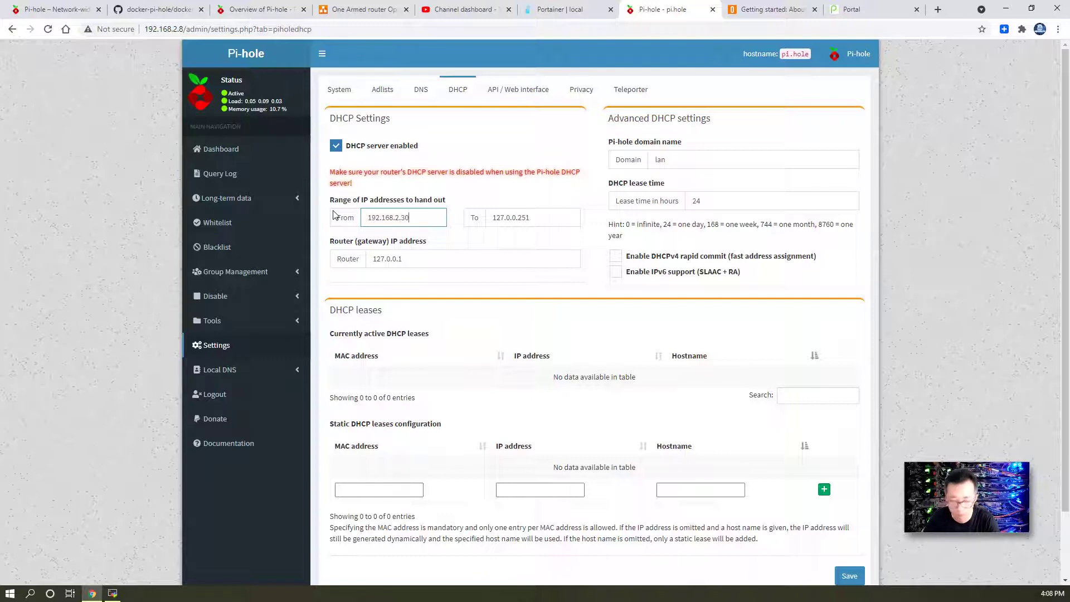
type("1")
key("Tab")
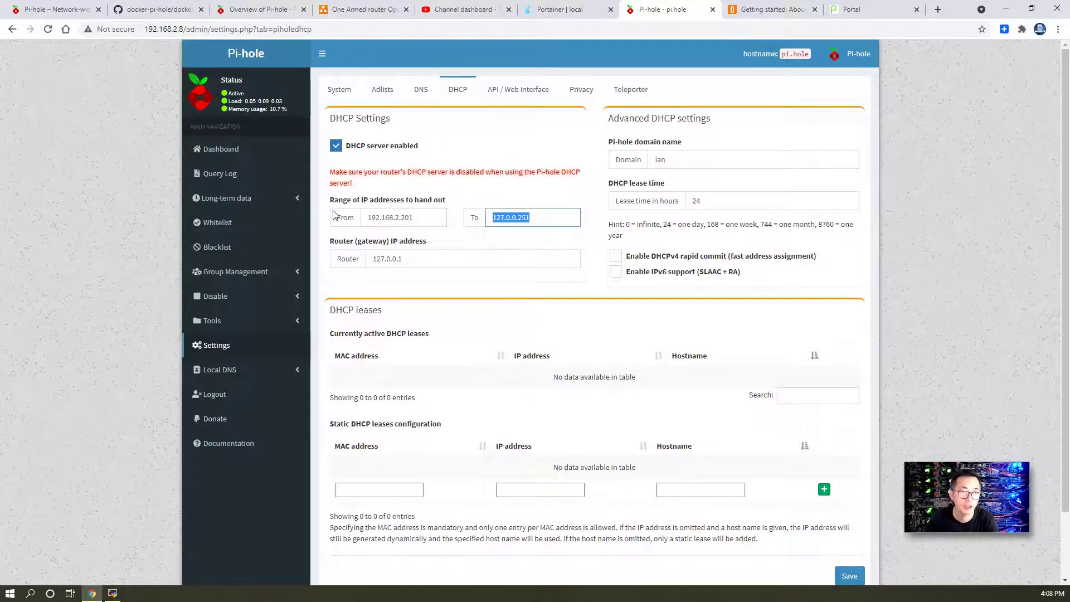
type("192.168.2.")
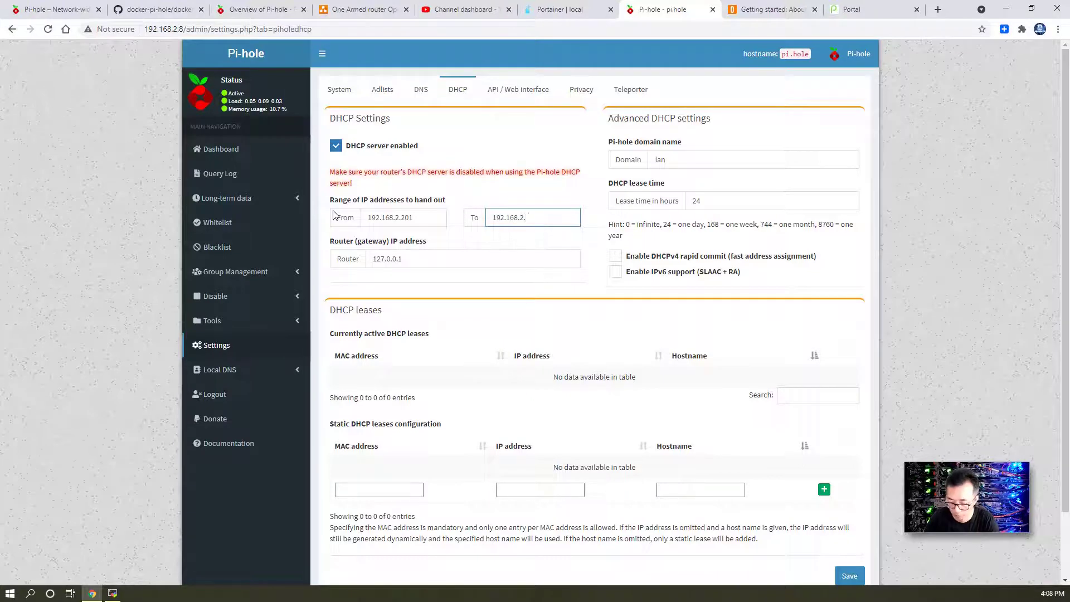
type("230")
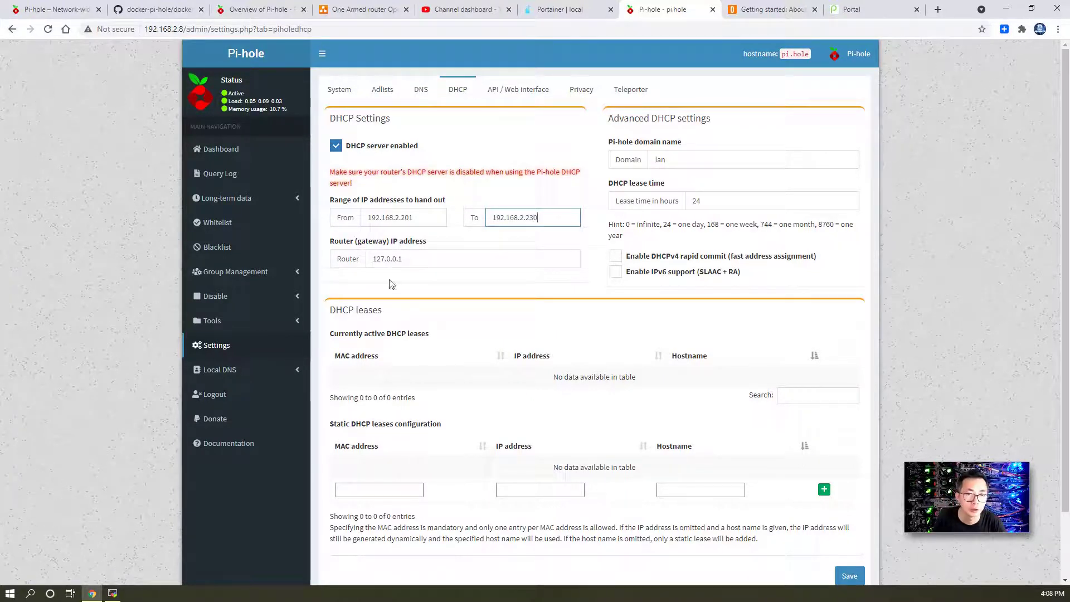
- Enter the router 192.168.2.1 as the DHCP gateway, then switch to the network diagram tab
key("Tab")
type("192.168,.2.")
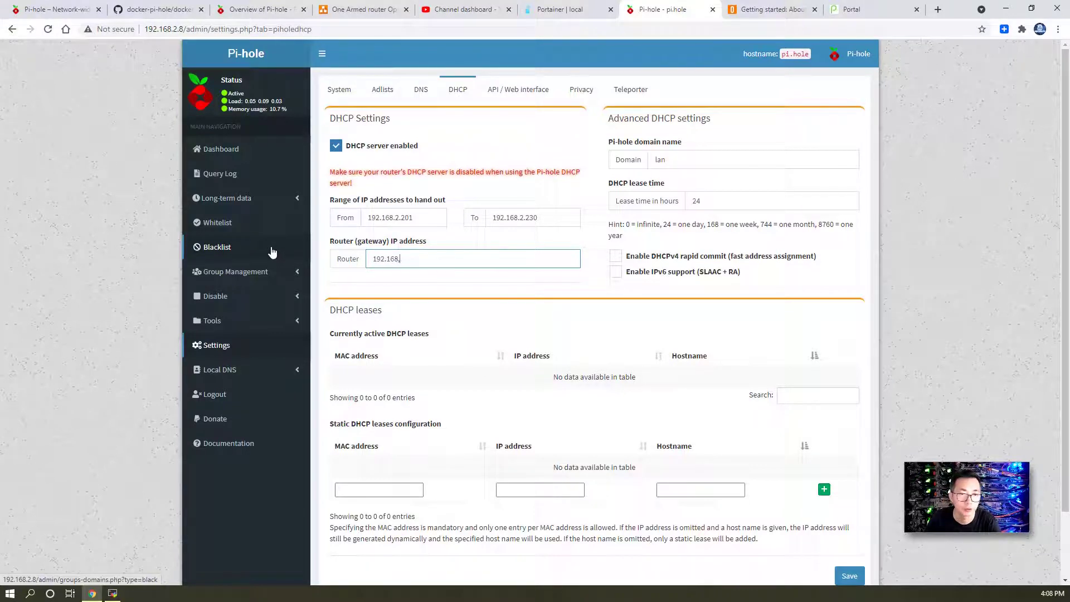
key("BackSpace")
type("2.1")
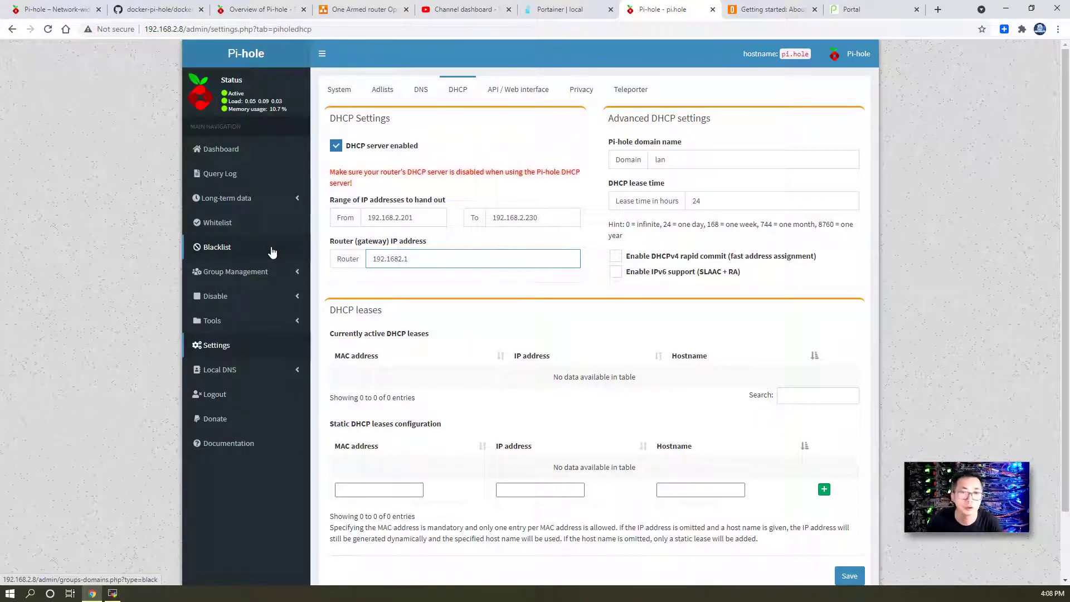
key("Left")
key("Left")
key("Left")
type(".")
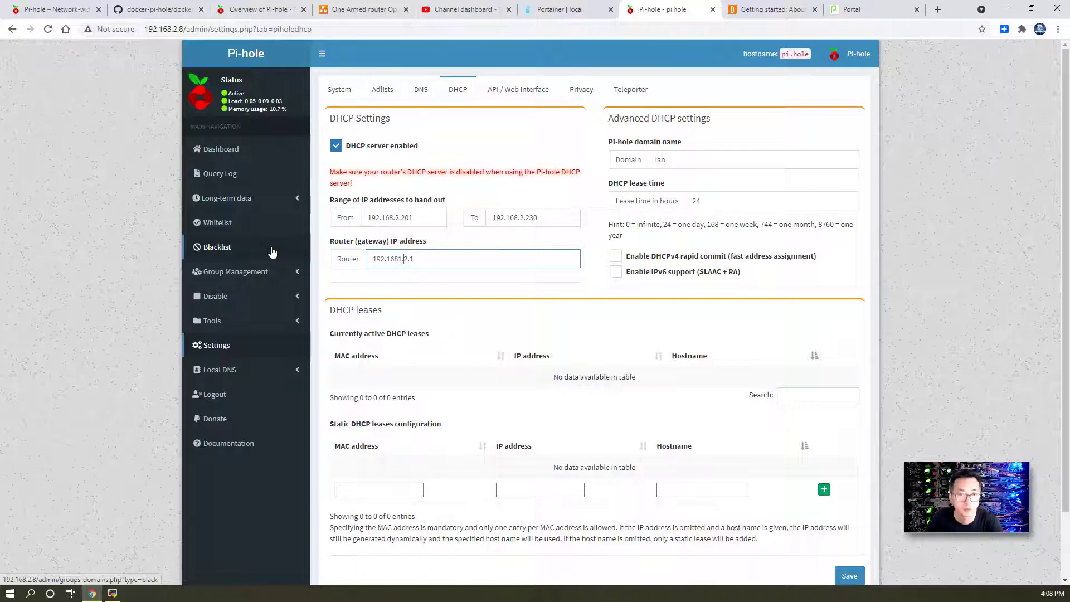
left_click(68, 7)
key("ctrl+Tab")
key("ctrl+Tab")
key("ctrl+Tab")
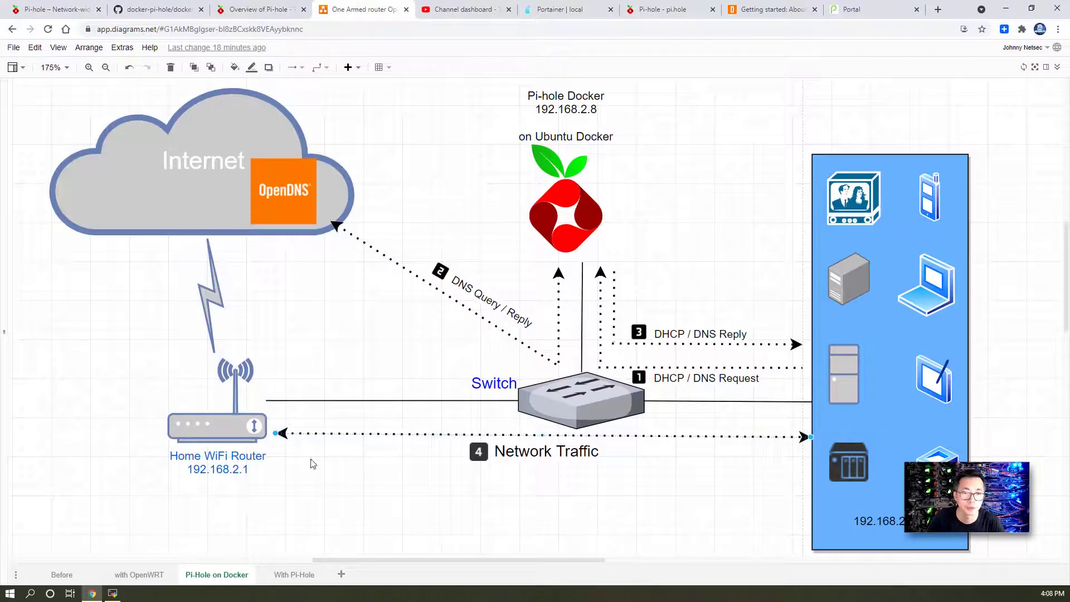
- Select the Home WiFi Router shape at 192.168.2.1, then return to the Pi-hole tab
left_click(241, 435)
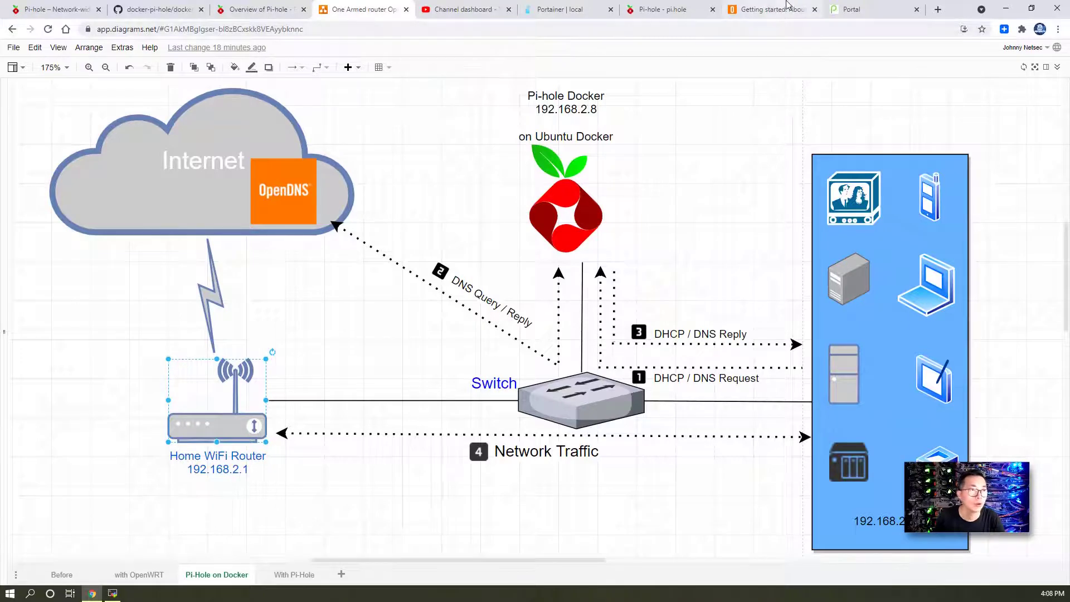
left_click(748, 9)
left_click(663, 9)
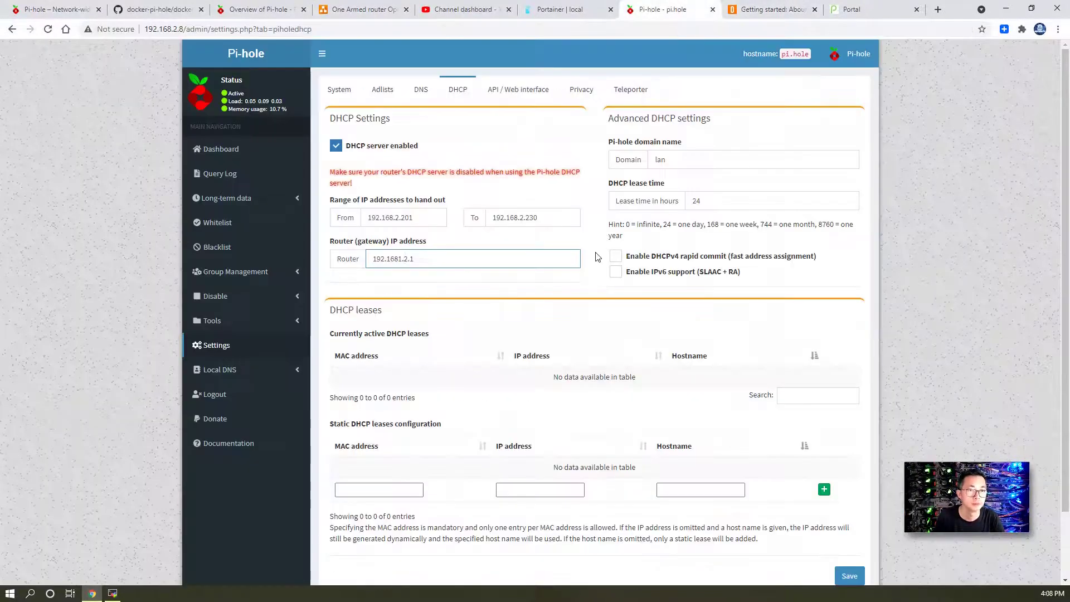